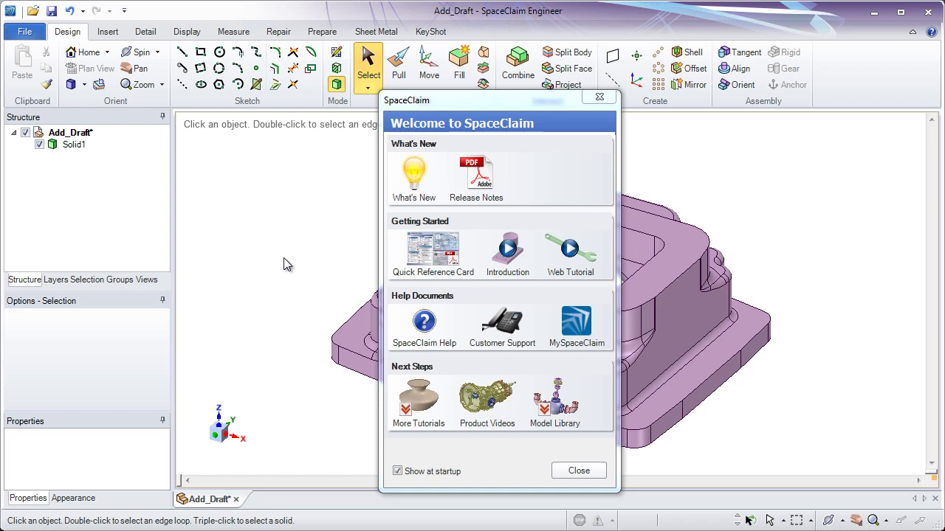
Open the Quick Reference Card and read through both pages, from the selection shortcuts to the Associations section
left_click(446, 255)
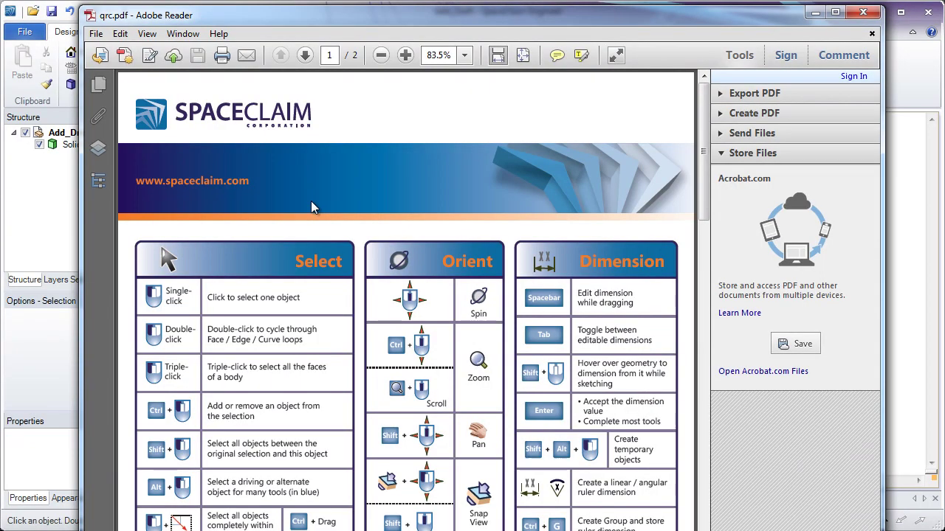
scroll(311, 200, "down", 2)
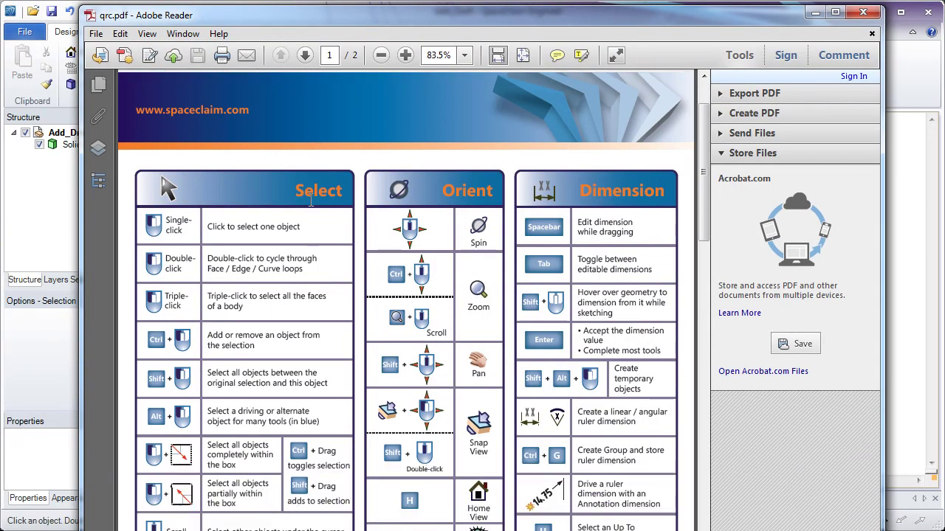
scroll(310, 200, "down", 1)
scroll(310, 201, "down", 2)
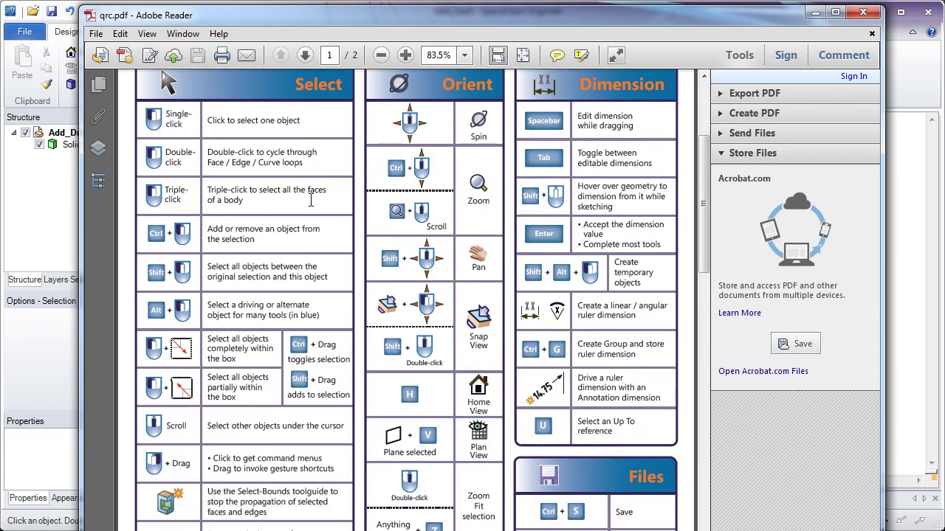
scroll(311, 200, "down", 3)
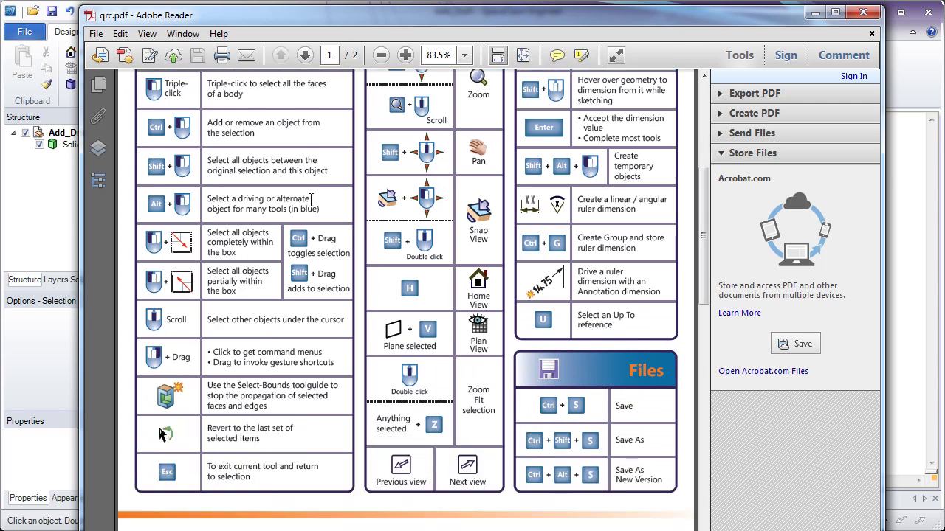
scroll(311, 200, "down", 2)
scroll(311, 201, "down", 4)
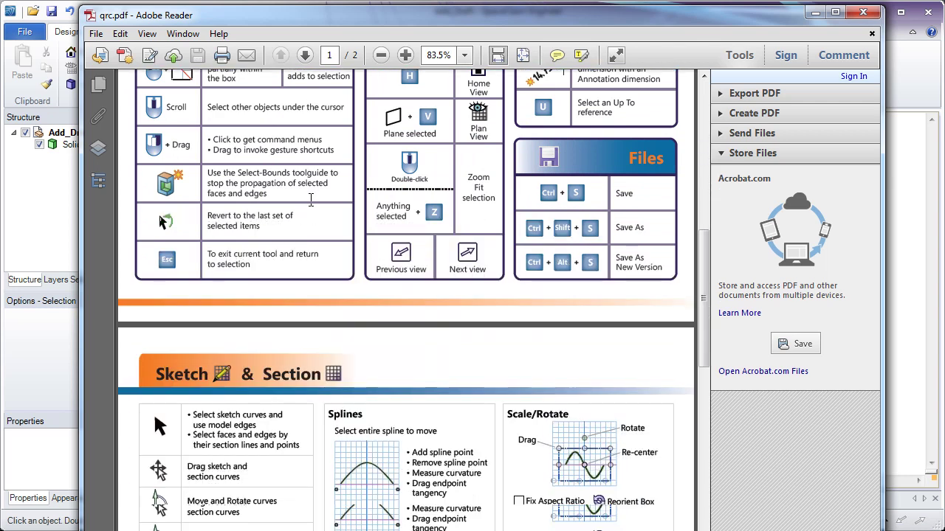
scroll(310, 201, "down", 6)
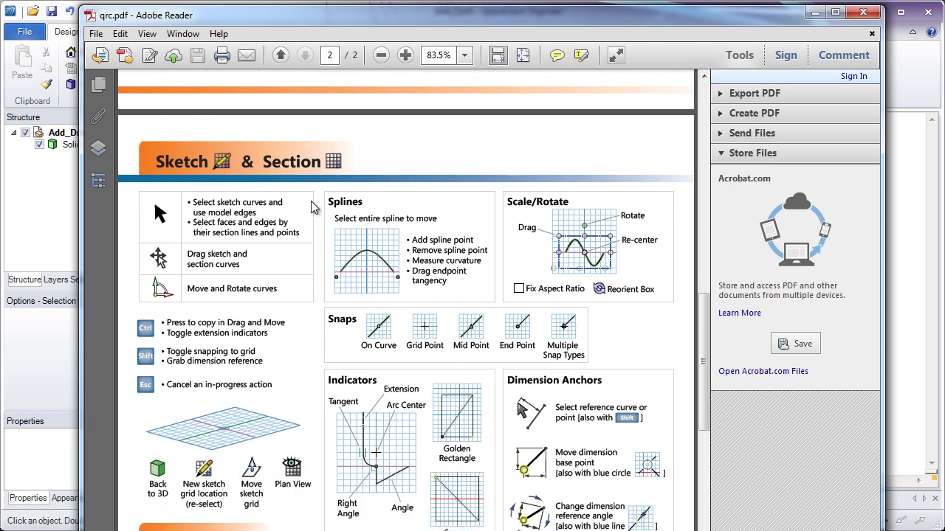
scroll(311, 207, "down", 6)
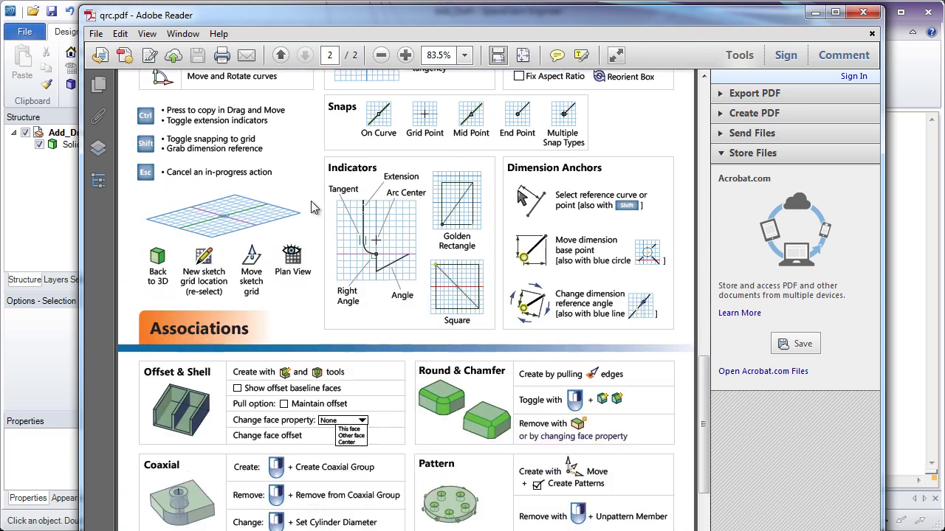
scroll(310, 206, "down", 2)
scroll(311, 204, "down", 1)
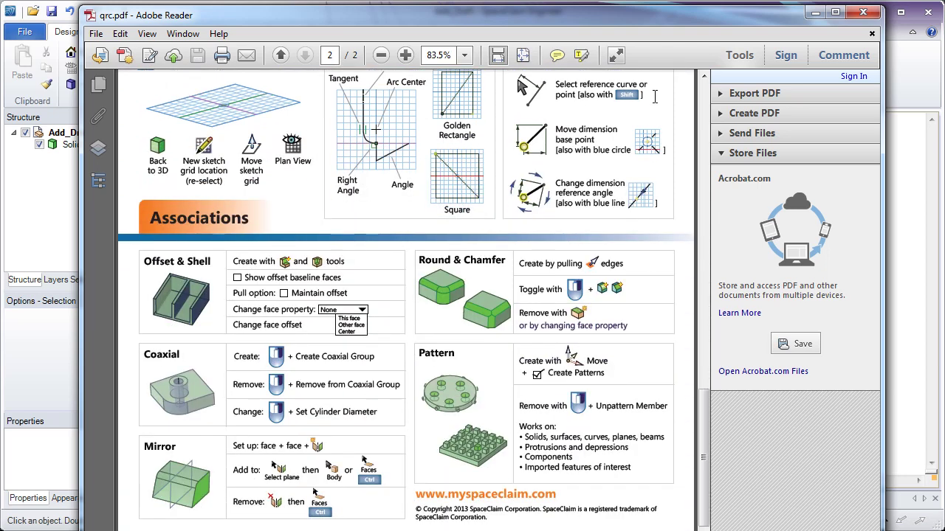
Close the Quick Reference Card and dismiss the welcome window to reach the Add_Draft model
left_click(862, 14)
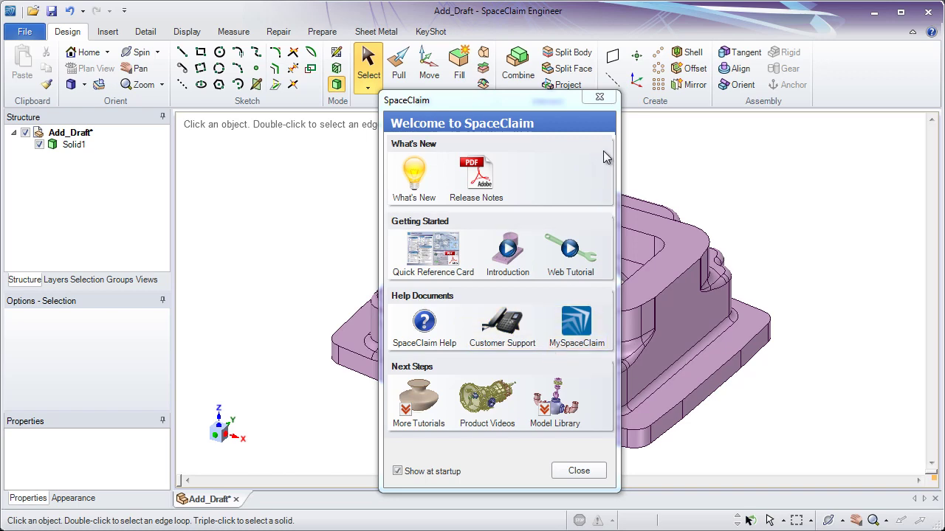
left_click(599, 98)
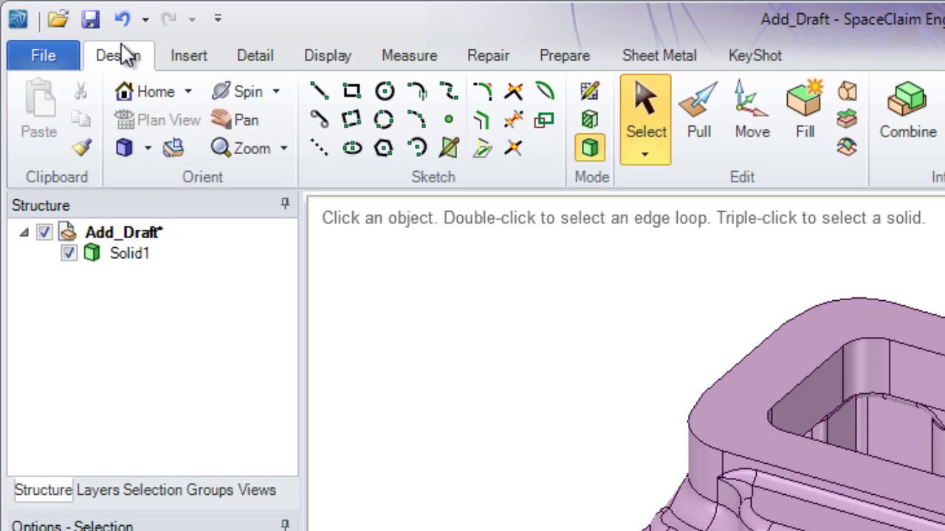
Review the file commands, recent documents and access to the SpaceClaim options without choosing any of them
left_click(64, 57)
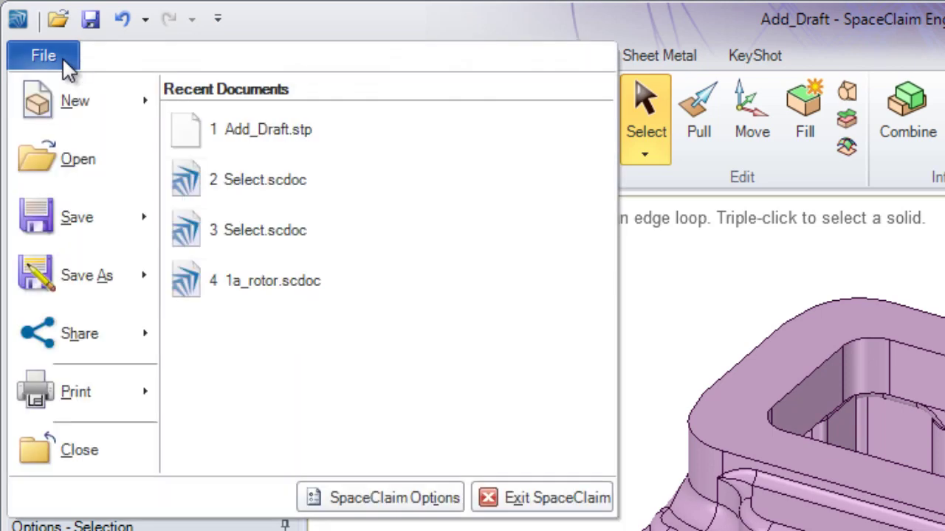
mouse_move(73, 106)
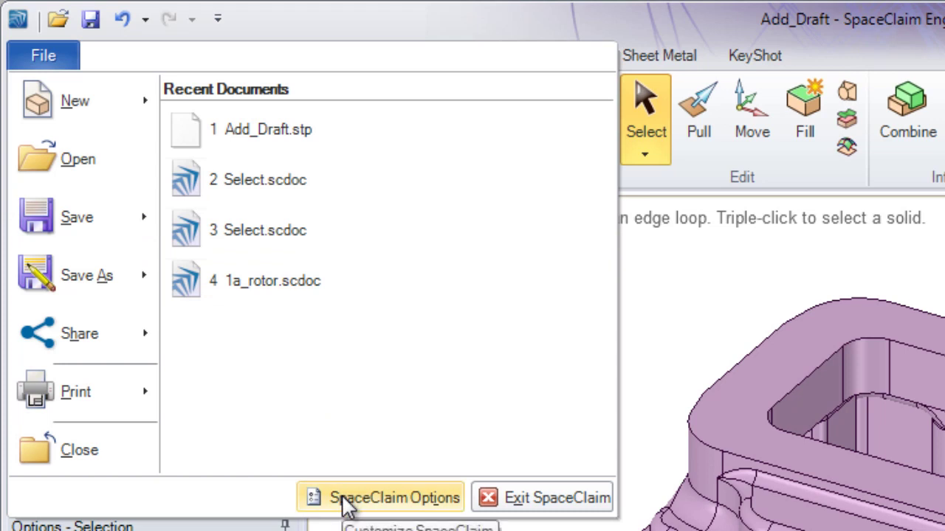
key("Escape")
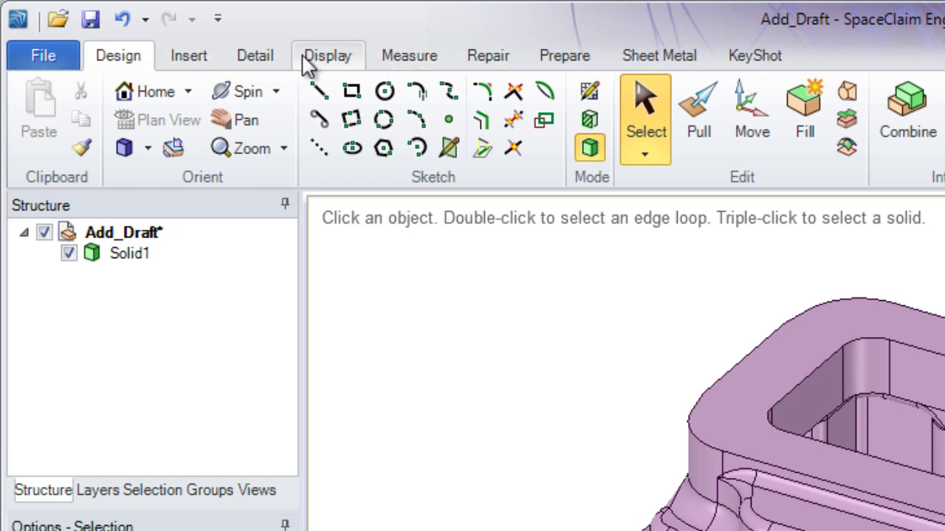
Look over the inserting, detailing, display and measuring tool sets, and return to the design tools
left_click(209, 59)
left_click(272, 67)
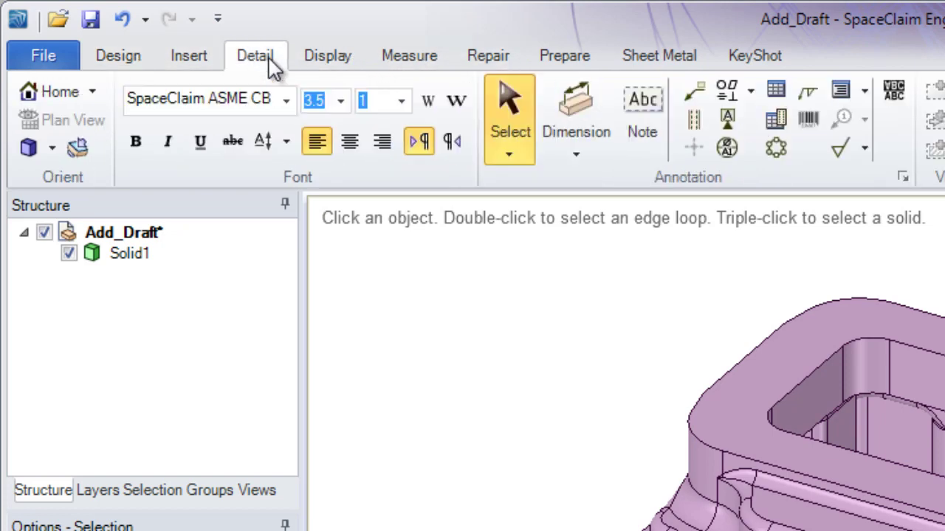
left_click(328, 65)
left_click(395, 66)
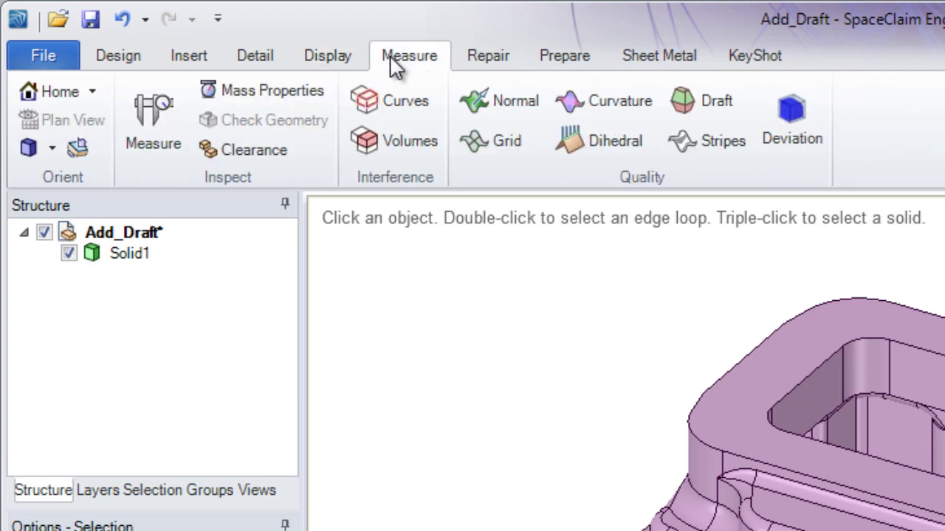
left_click(254, 59)
left_click(194, 65)
left_click(140, 70)
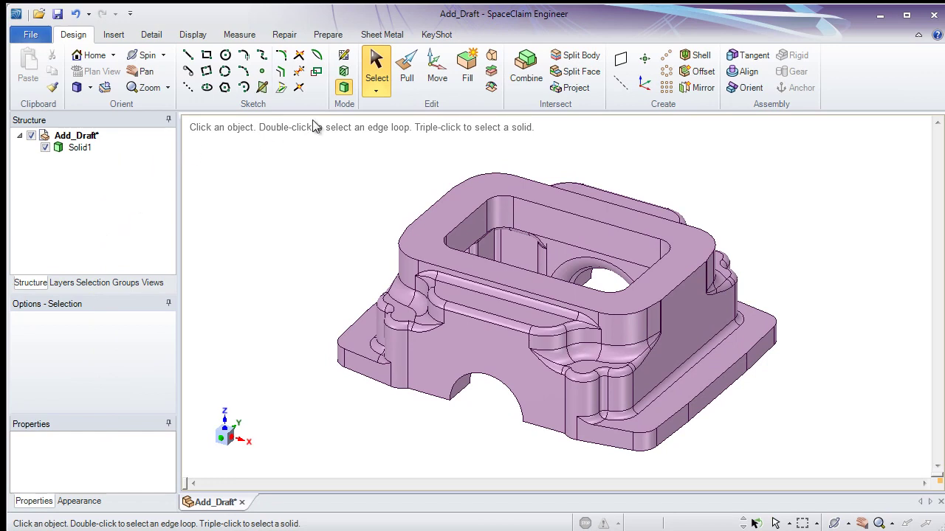
Compare the options and tool guides of the Pull and Move tools, leaving Pull active
left_click(406, 72)
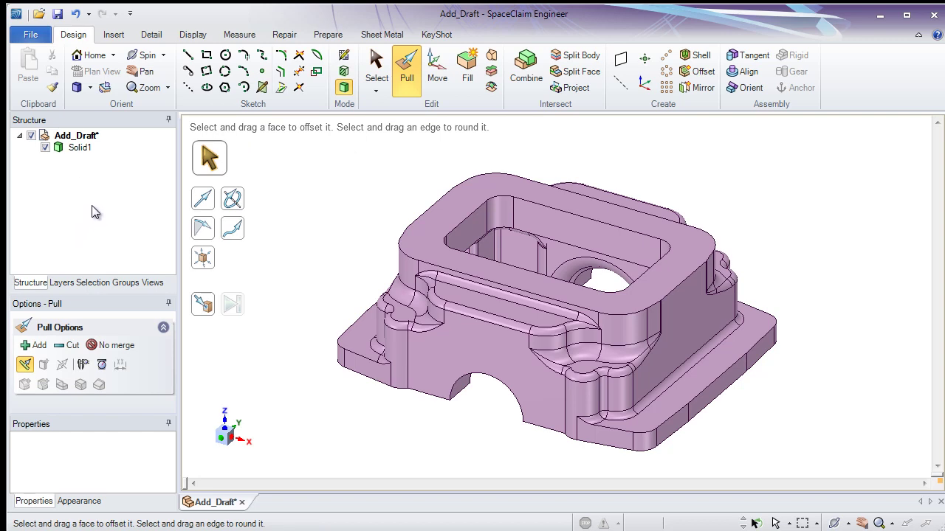
left_click(88, 149)
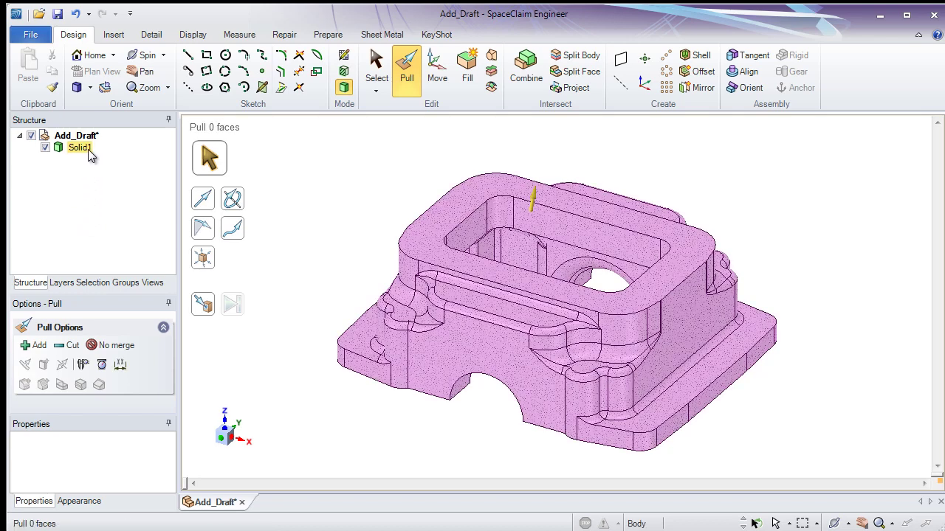
left_click(84, 161)
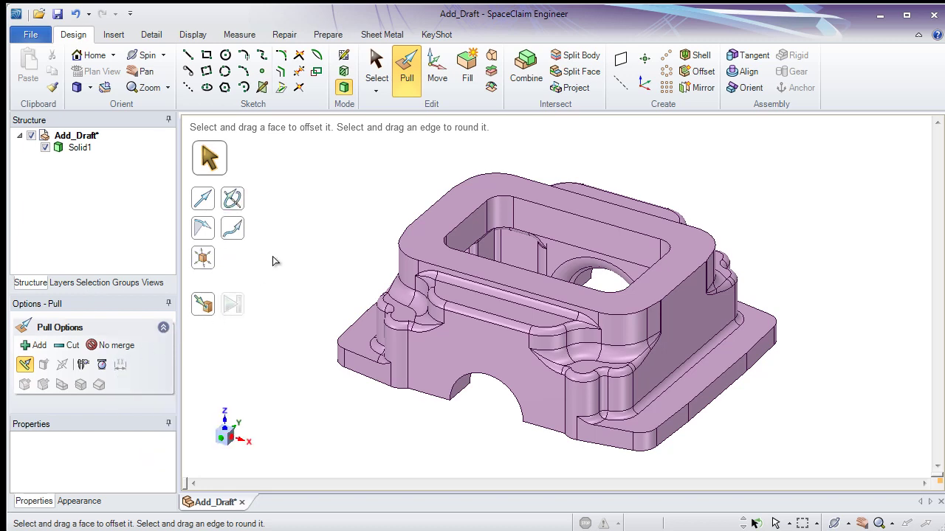
left_click(414, 229)
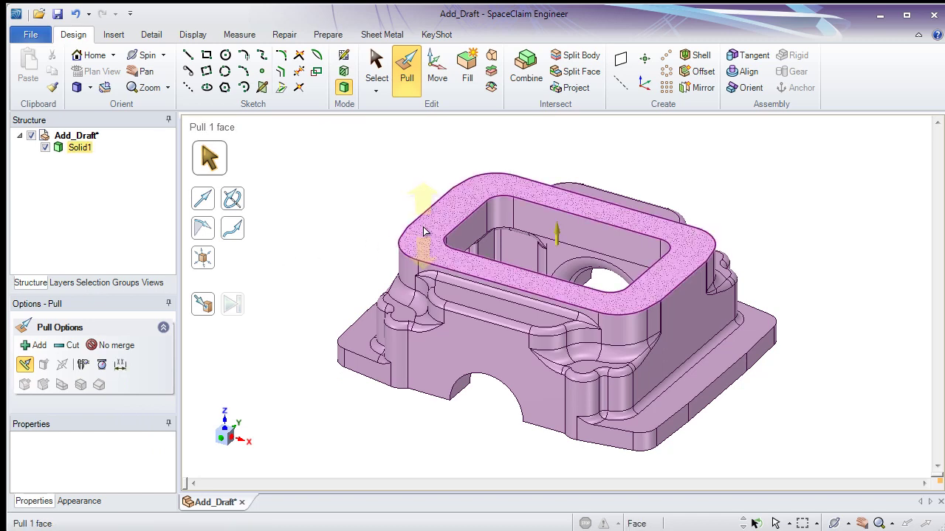
left_click(457, 154)
right_click(443, 98)
left_click(439, 93)
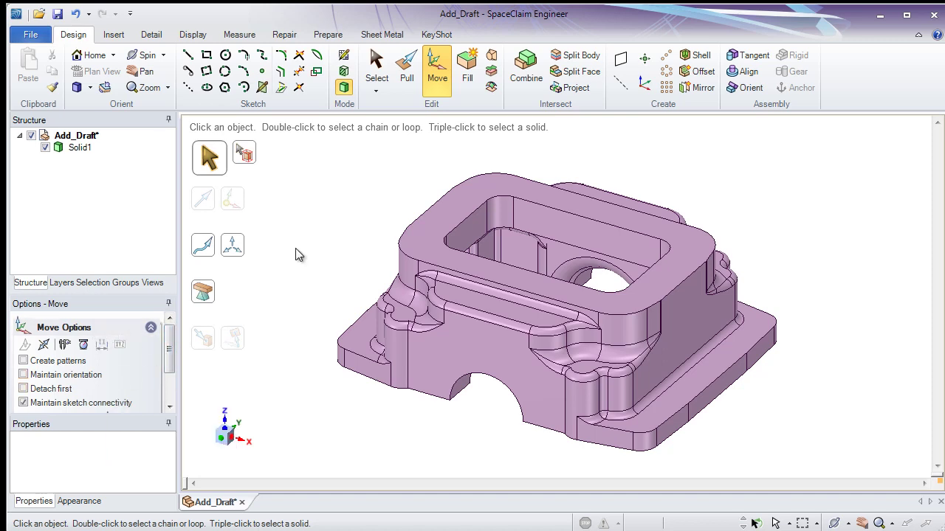
left_click(408, 88)
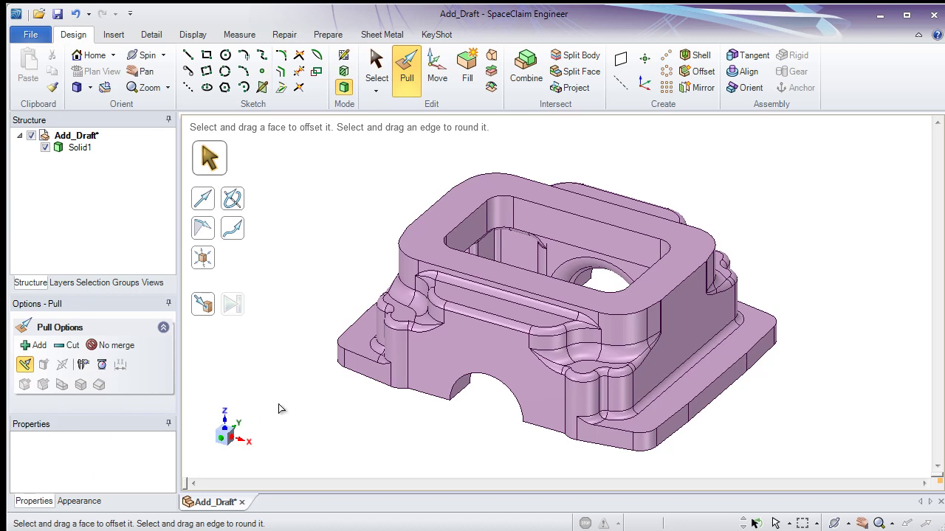
Inspect the properties of the front planar face and of the whole Solid1 body, and clear the selection
left_click(419, 360)
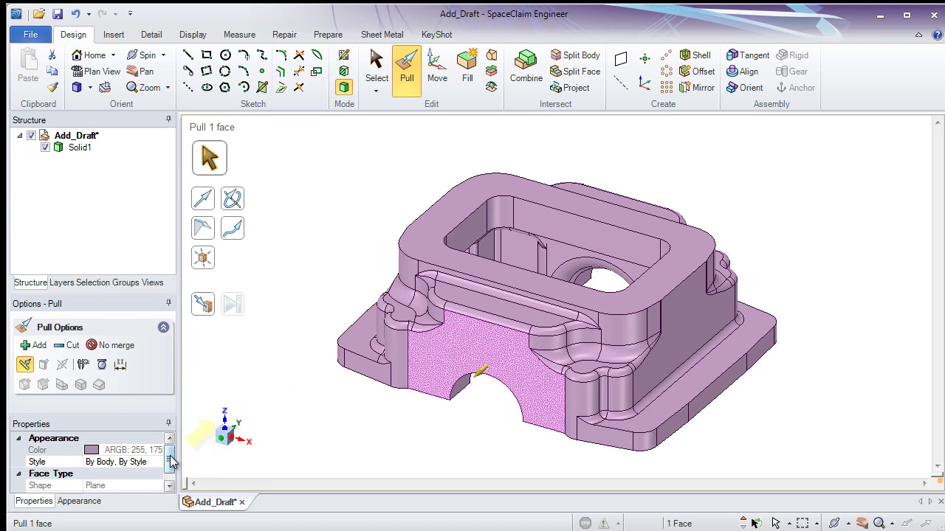
scroll(171, 465, "down", 1)
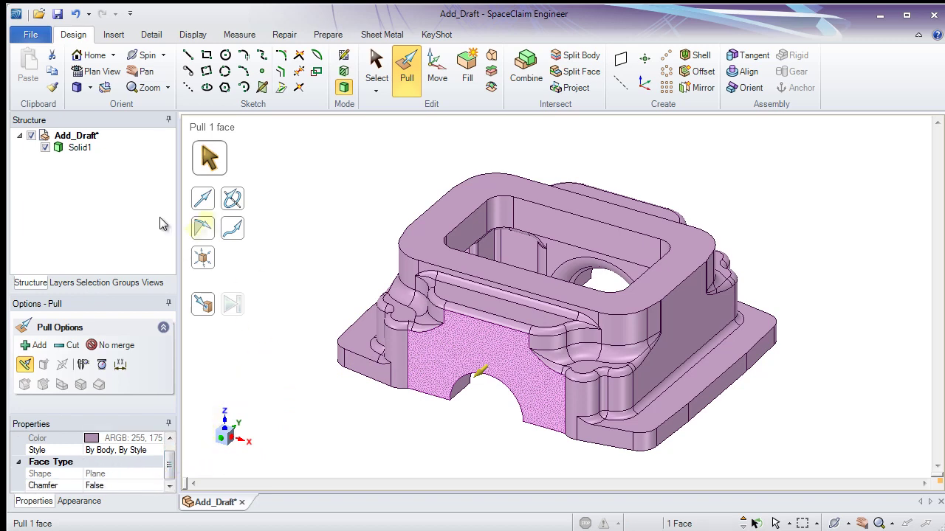
left_click(86, 149)
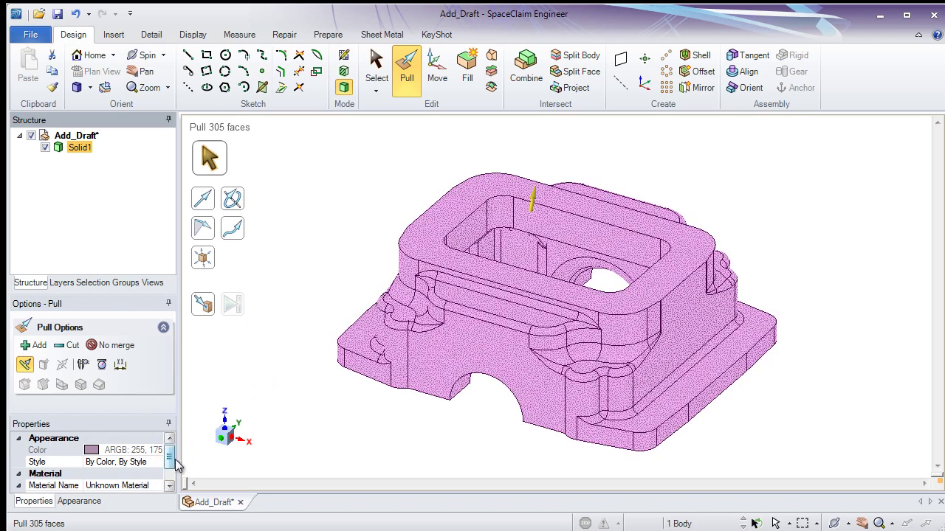
mouse_move(170, 458)
left_mouse_down()
mouse_move(172, 484)
mouse_move(172, 457)
left_mouse_up()
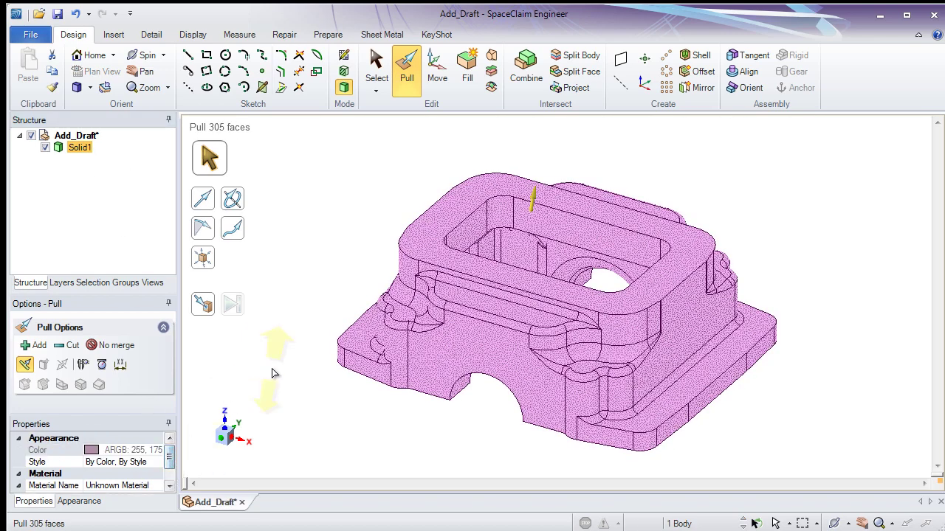
left_click(271, 373)
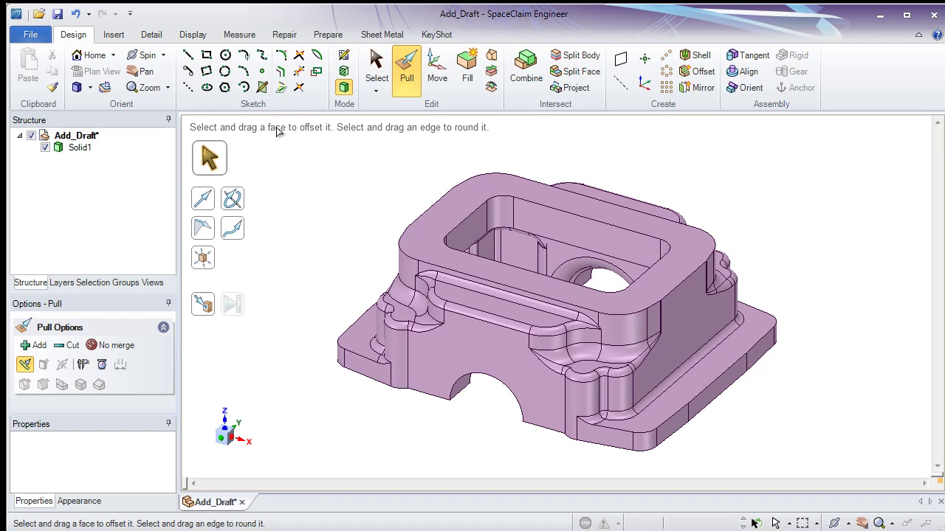
left_click(521, 326)
left_click(495, 317)
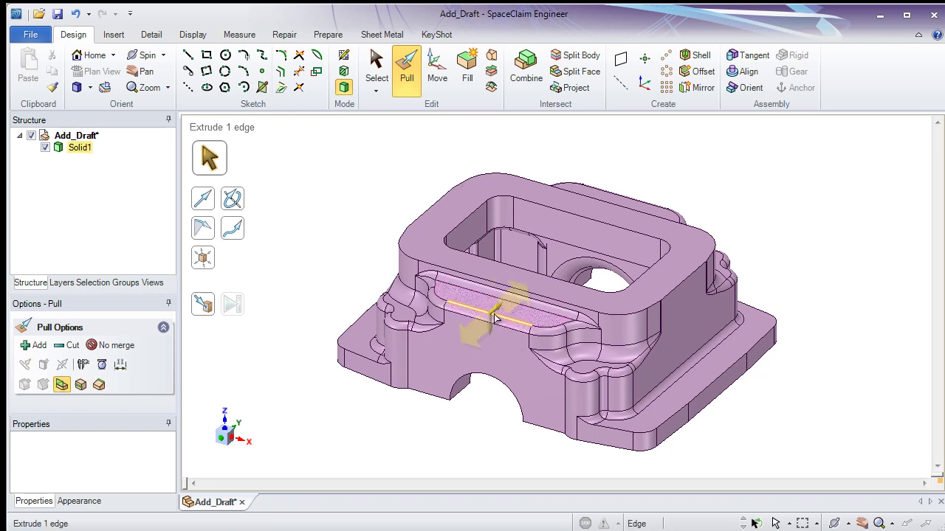
left_click(502, 320)
left_click(432, 200)
left_click(396, 164)
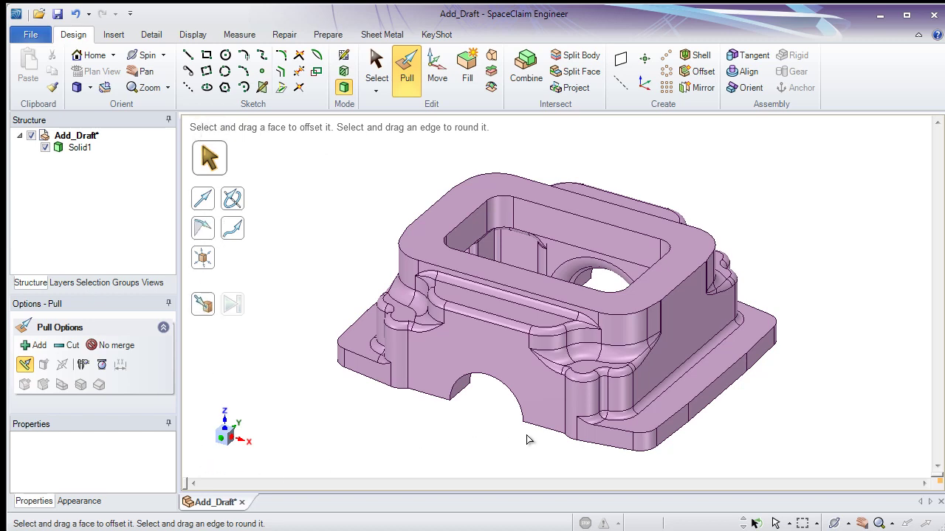
left_click(645, 281)
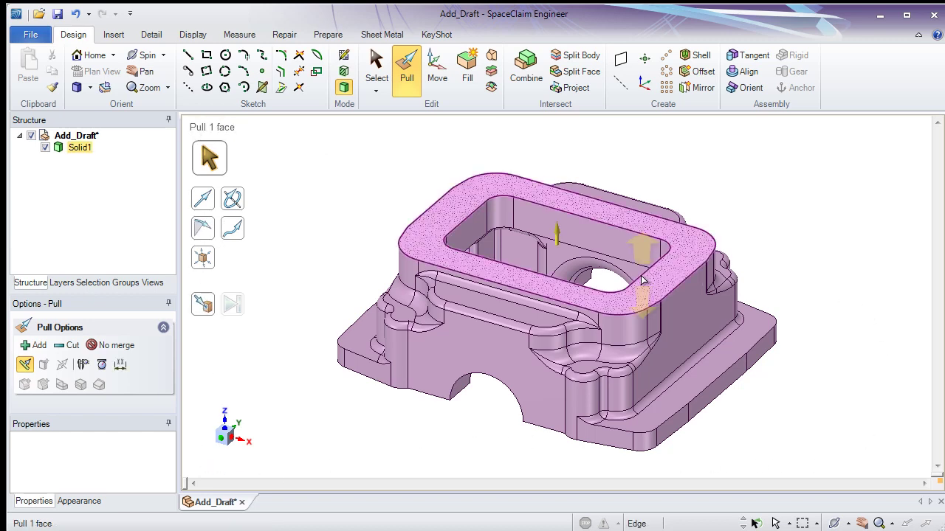
left_click(643, 277)
left_click(641, 280)
mouse_move(631, 294)
middle_mouse_down()
mouse_move(607, 292)
mouse_move(604, 280)
mouse_move(625, 291)
middle_mouse_up()
left_click(626, 291)
left_click(625, 330)
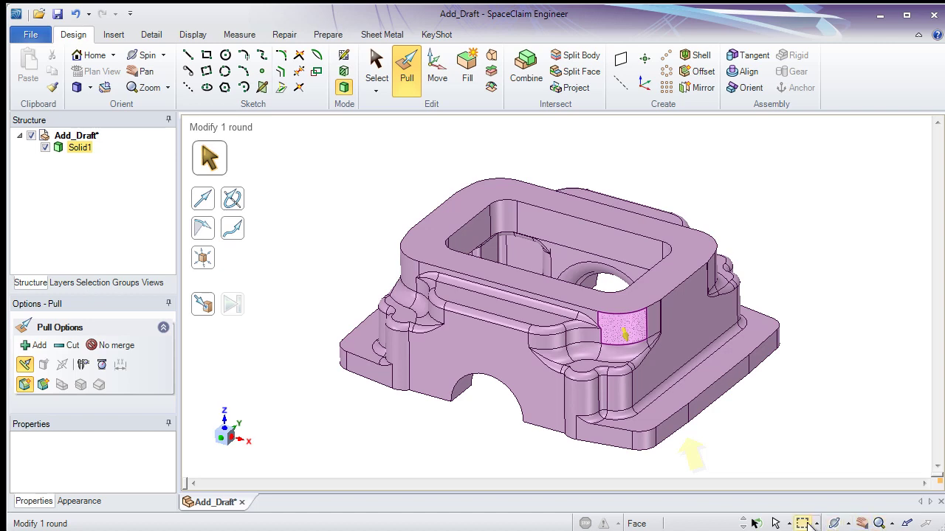
left_click(791, 443)
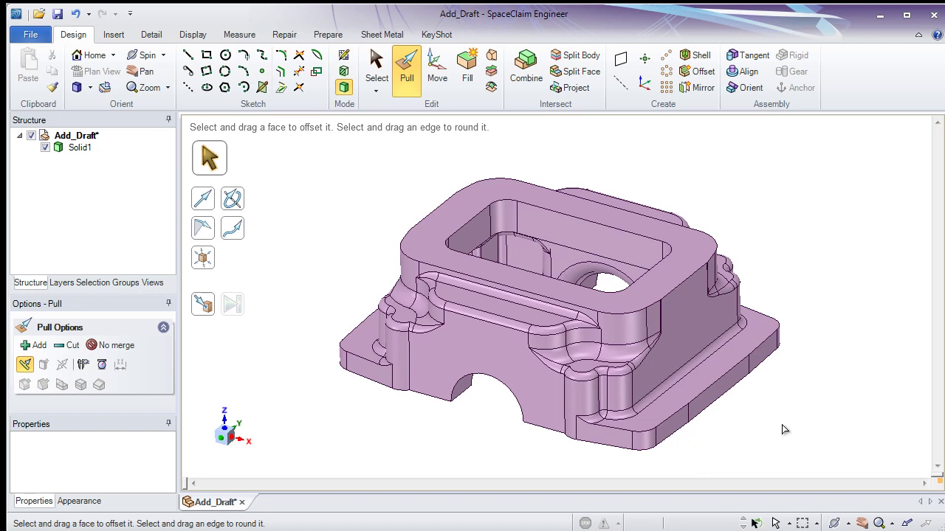
Select the top rim face, the adjoining side face and their shared edge in turn to compare the Pull options offered
left_click(705, 245)
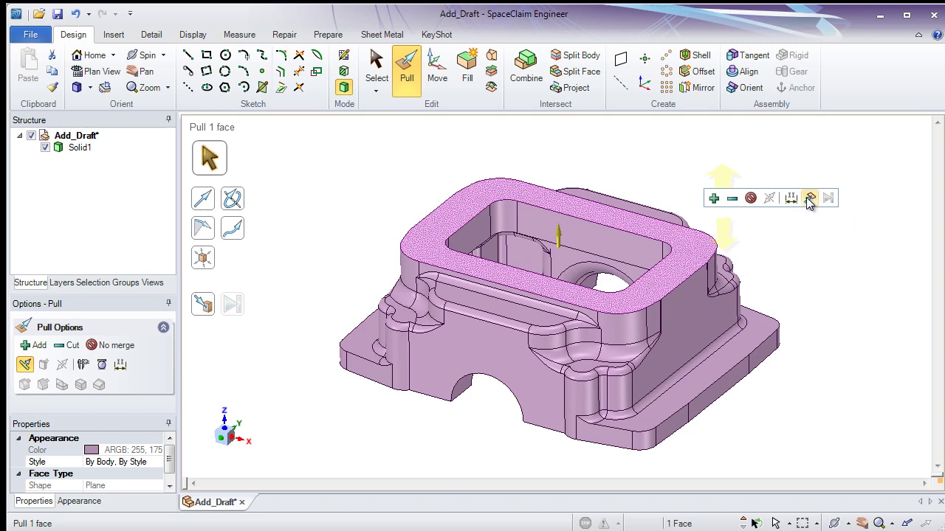
left_click(696, 292)
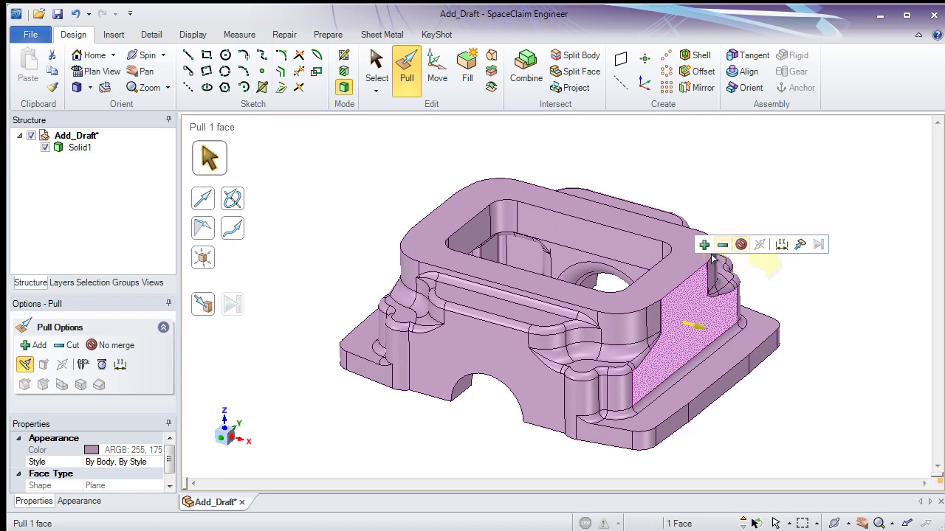
left_click(694, 276)
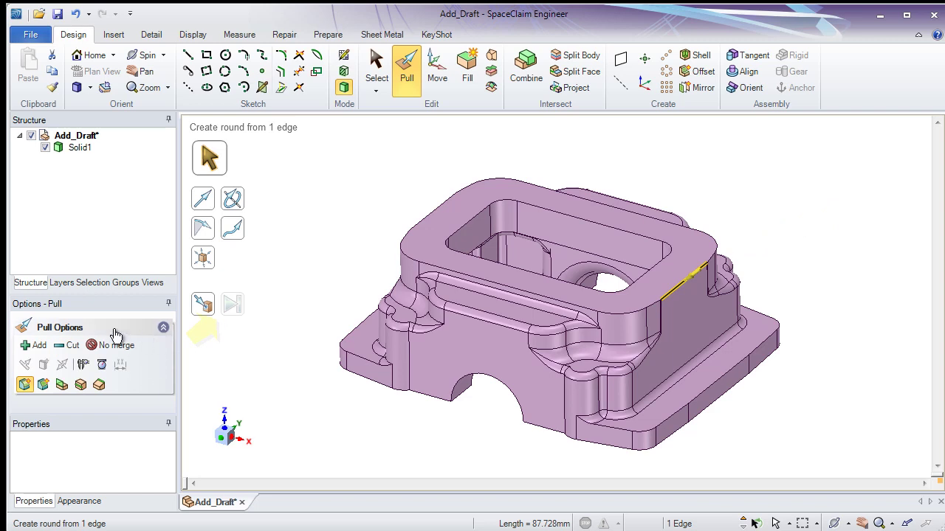
Select the rear protrusion's top face and a front round in turn to compare the Pull options, and clear the selection
left_click(727, 234)
left_click(622, 200)
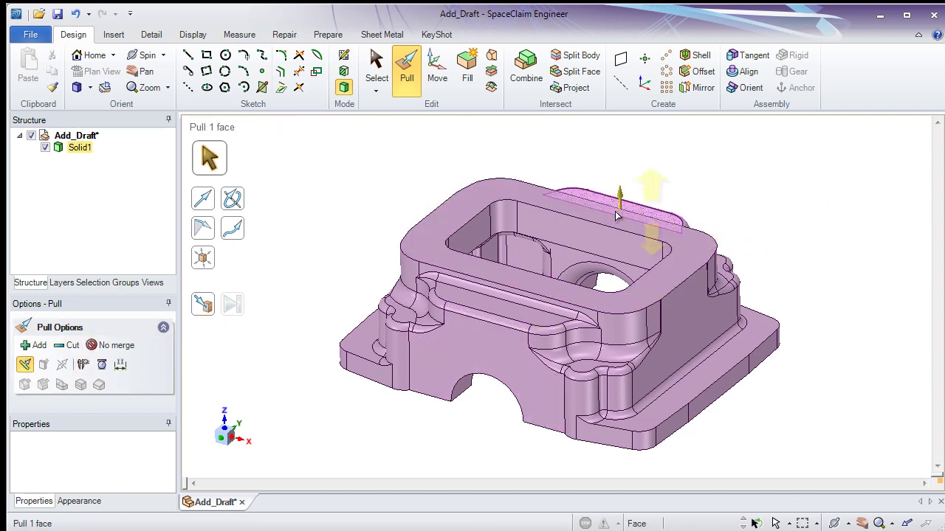
left_click(350, 239)
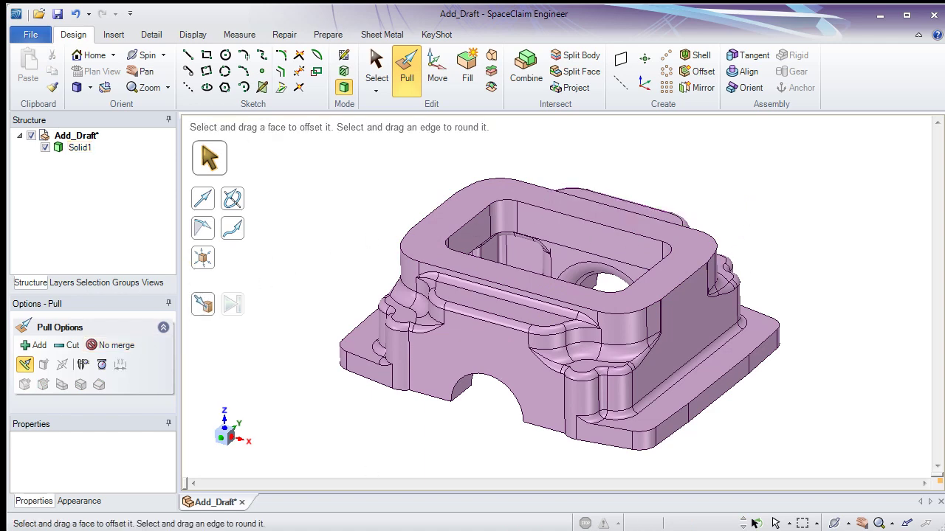
left_click(559, 329)
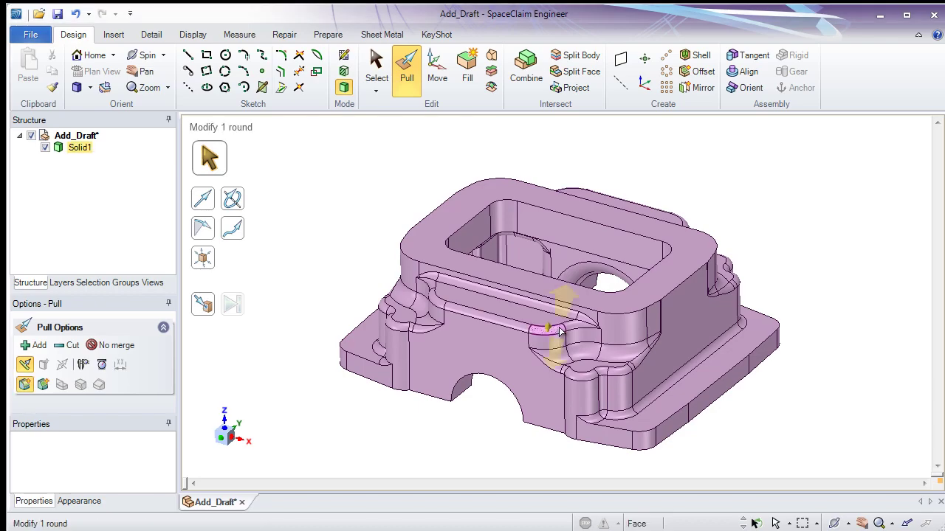
left_click(798, 169)
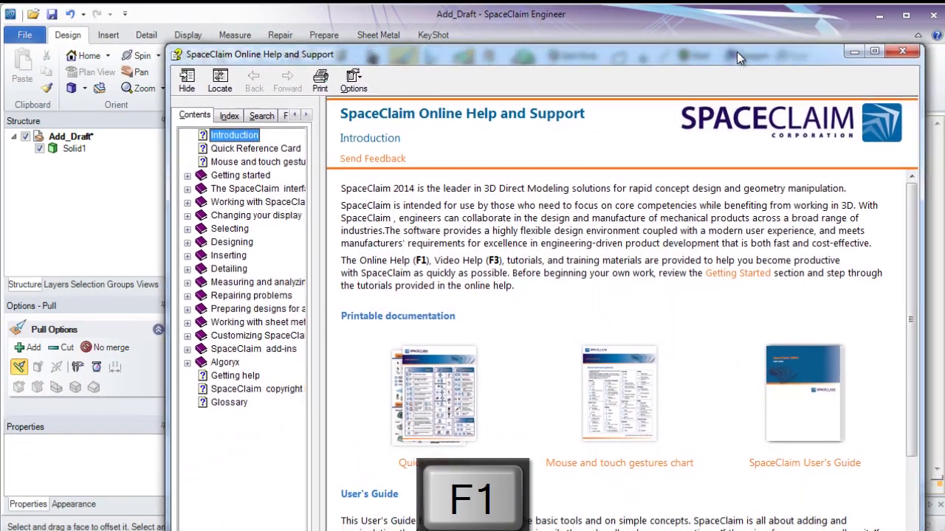
Open the online help and read the Getting started topics Design modes, Pulling and Editing in cross-section
left_click_drag(736, 51, 673, 21)
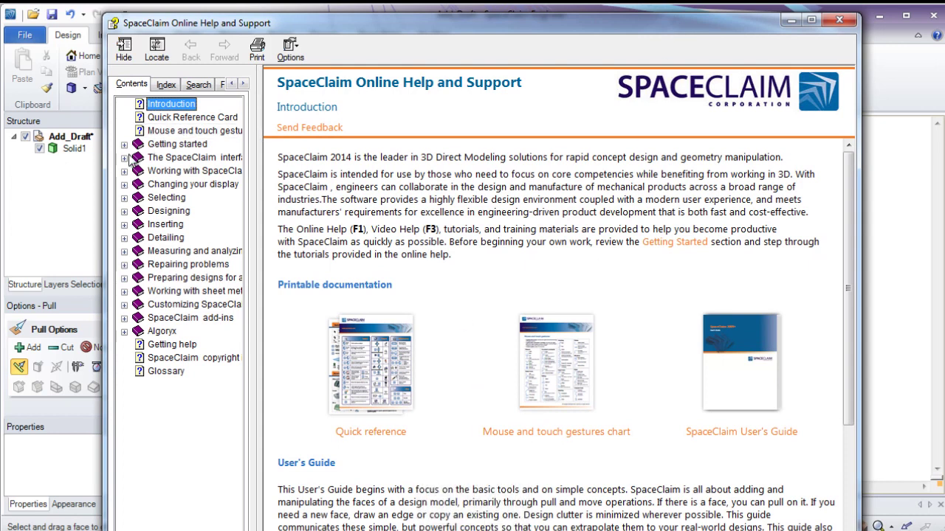
left_click(124, 145)
left_click(186, 198)
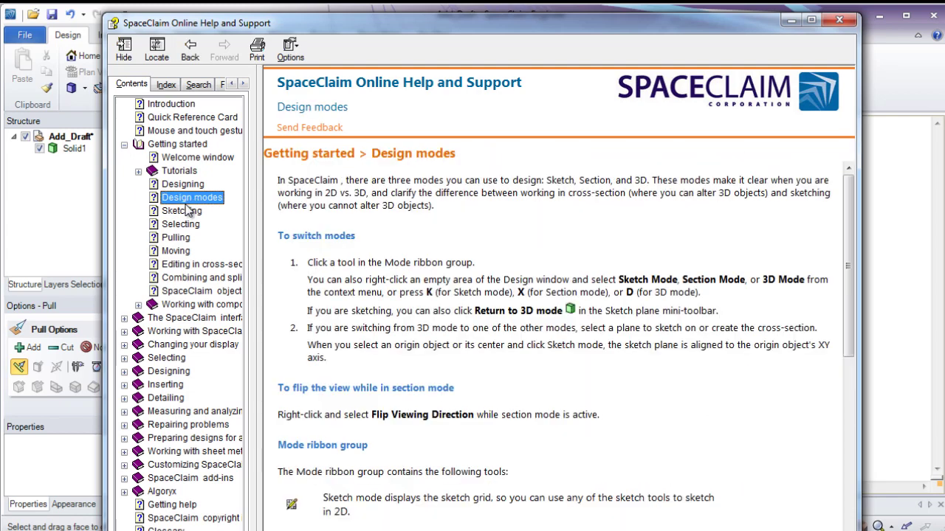
left_click(177, 237)
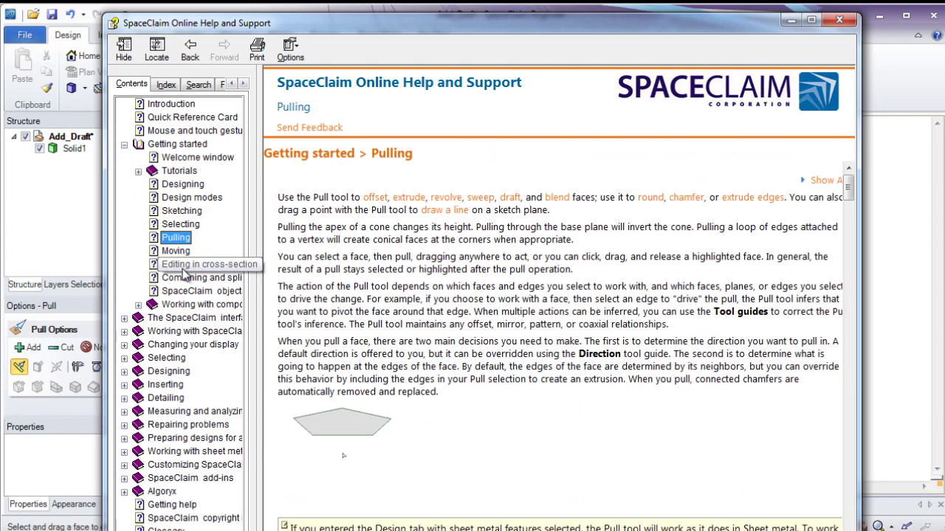
left_click(186, 266)
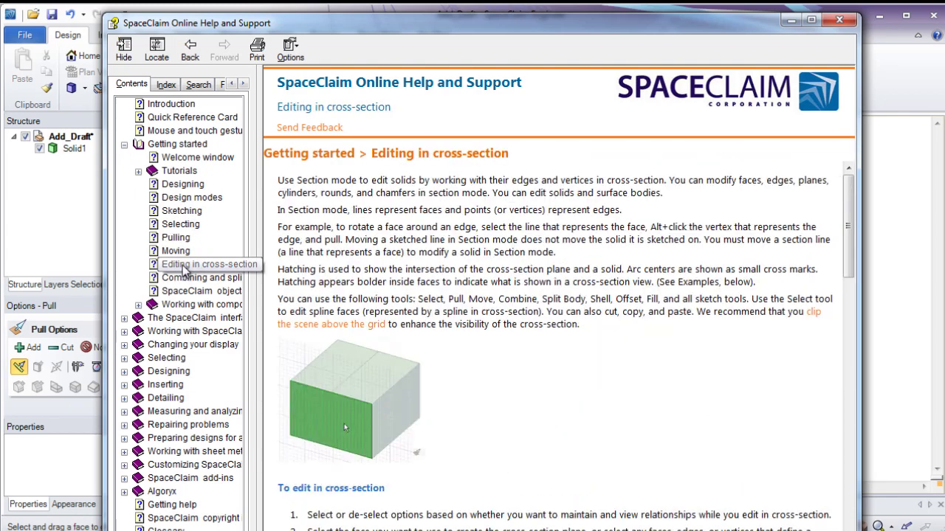
left_click(338, 254)
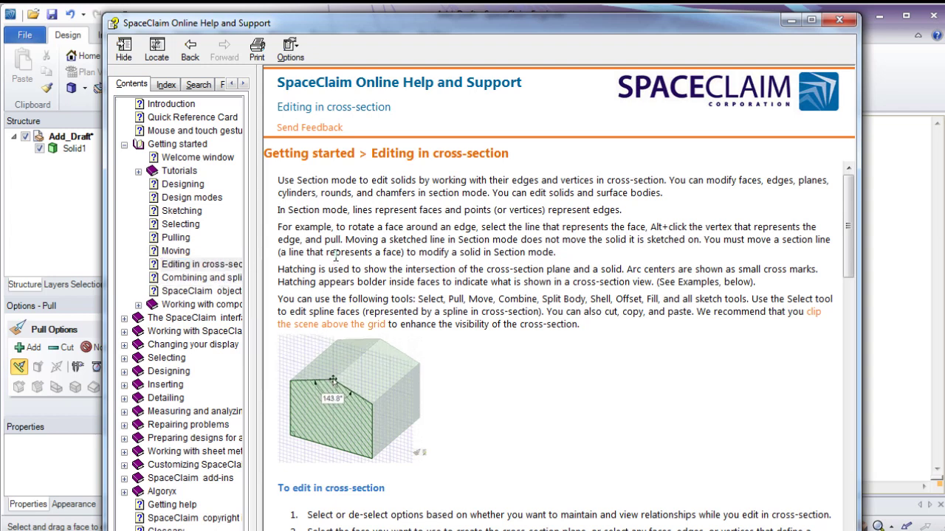
Search the online help for "dimension", read the first three topics through Dimensions, and close the help
left_click(198, 84)
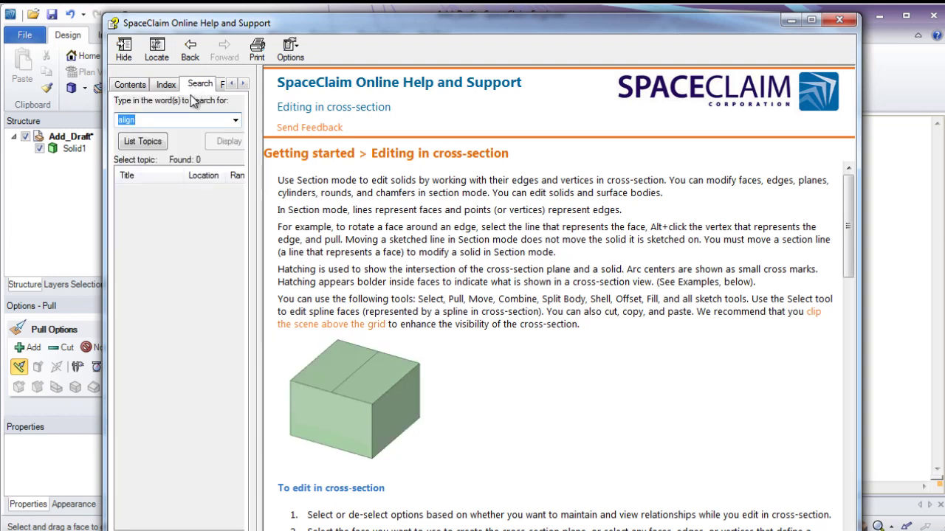
type("dimension")
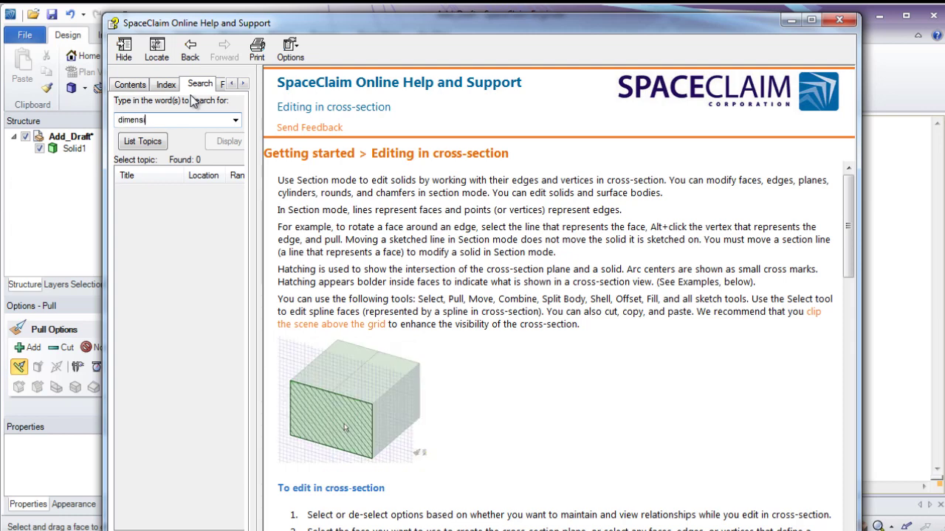
key("Return")
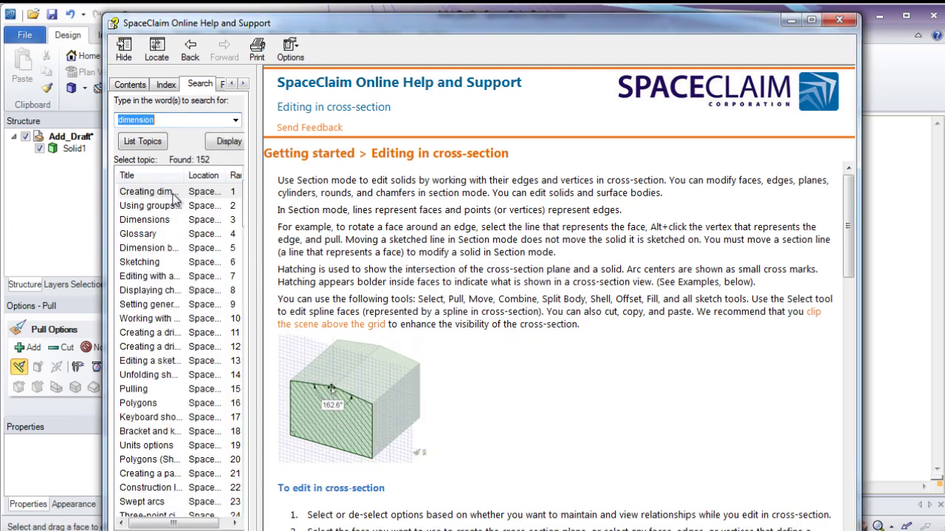
double_click(179, 193)
double_click(165, 207)
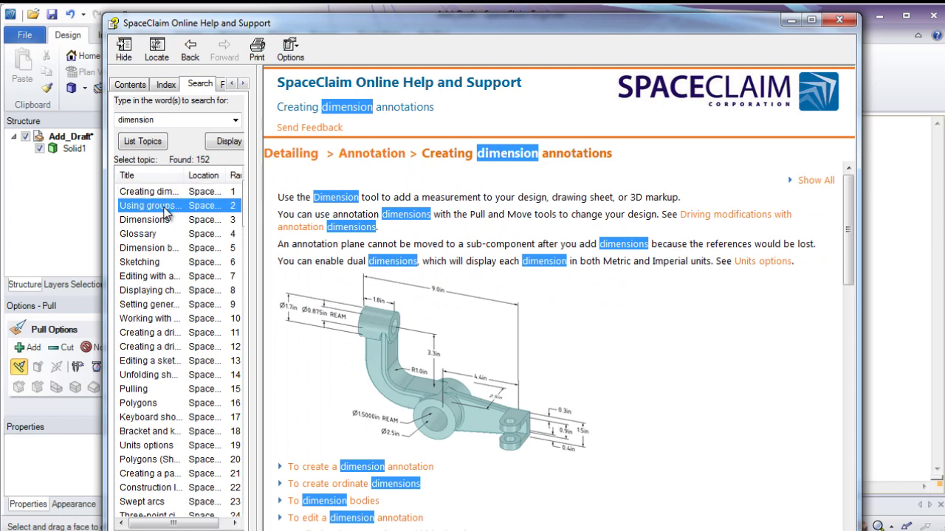
double_click(162, 221)
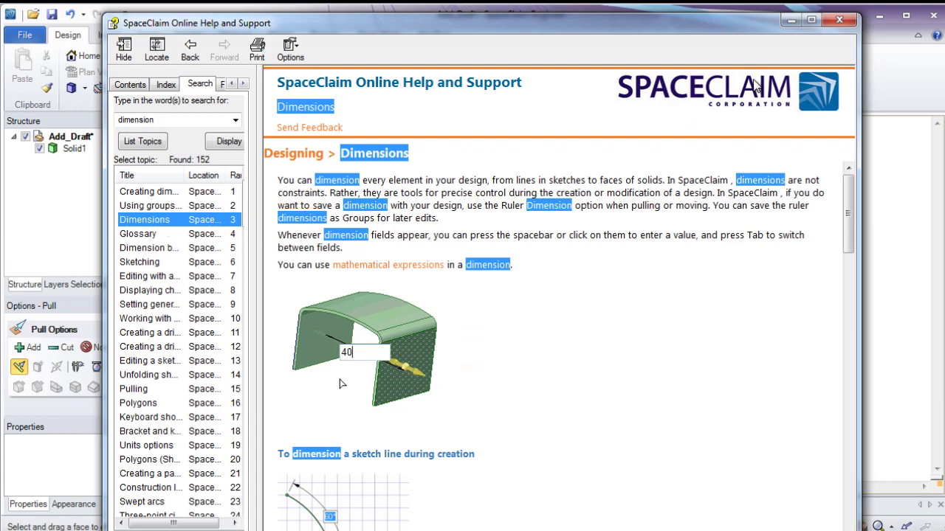
left_click(838, 21)
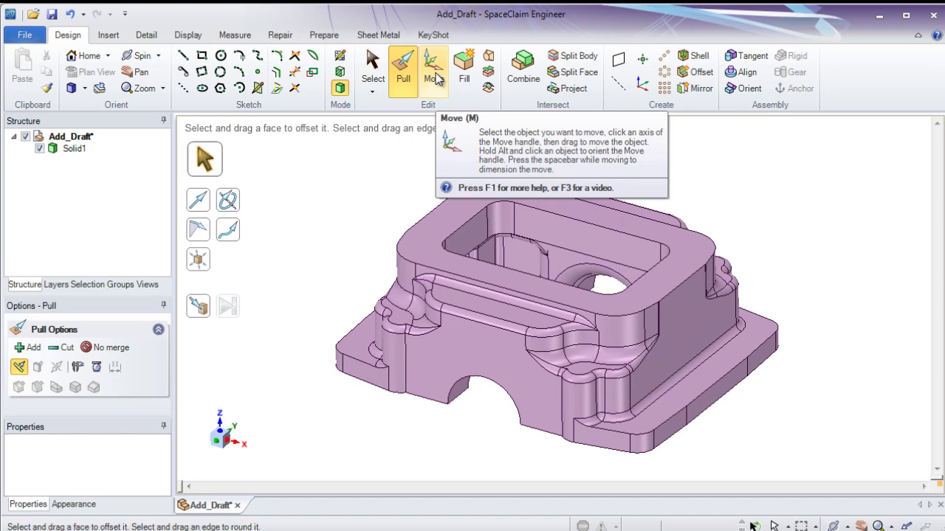
Open the context help for the Move tool, read the Moving topic, and close the help
key("F1")
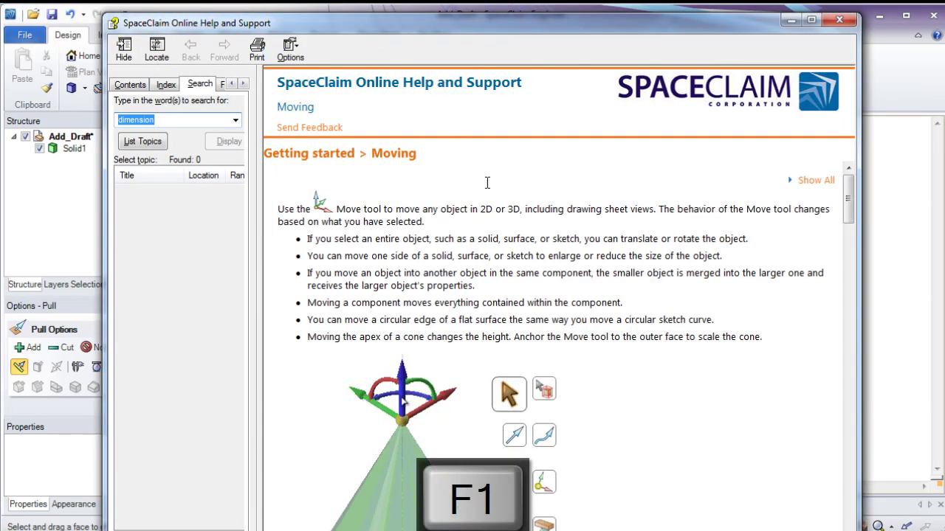
scroll(484, 194, "down", 3)
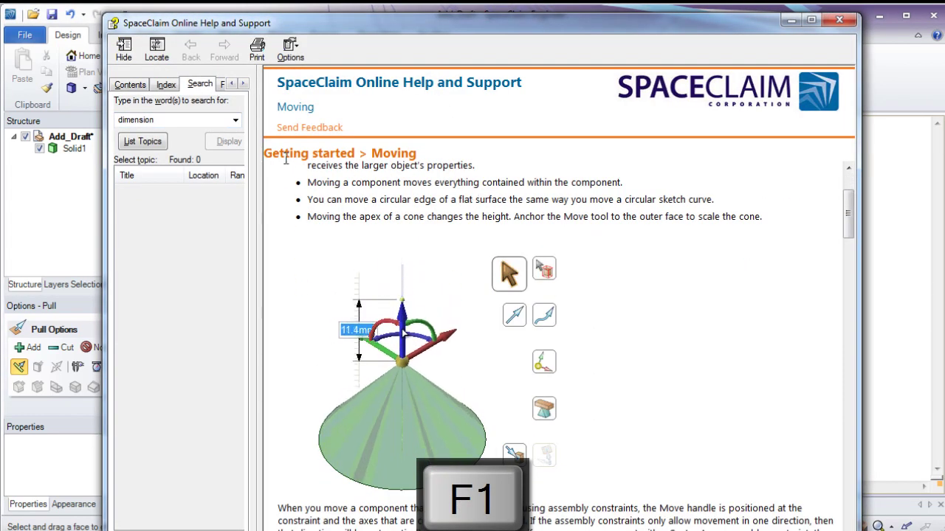
left_click(841, 20)
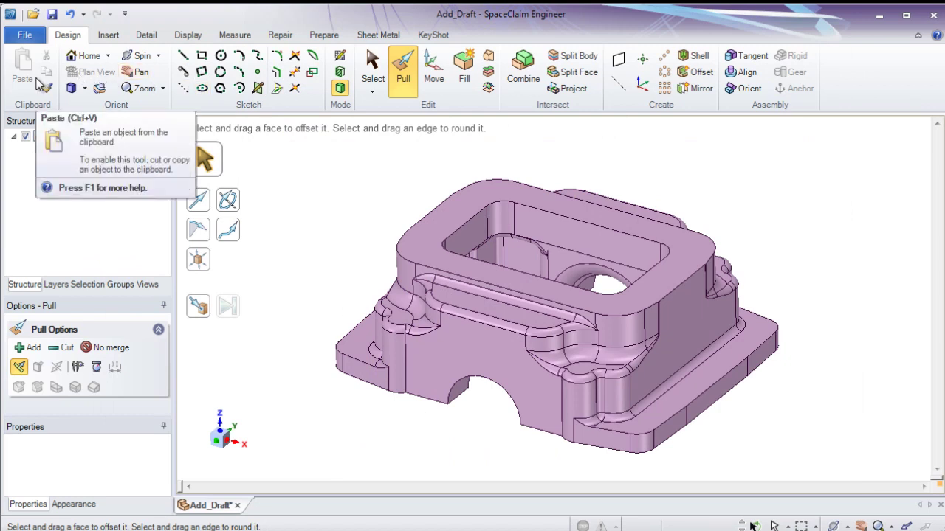
Examine the model nearer and farther away with the view navigation, keeping the whole part in view
scroll(37, 83, "down", 1)
scroll(37, 84, "up", 1)
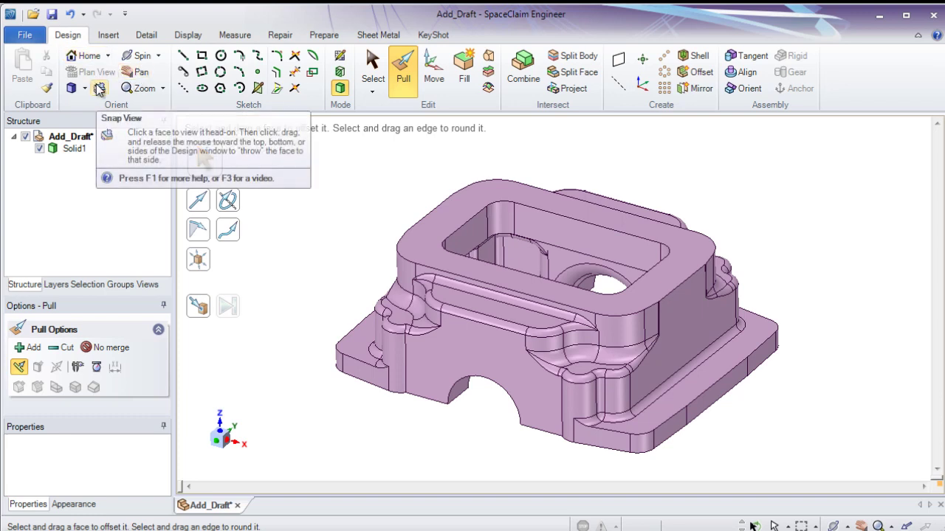
left_click(141, 59)
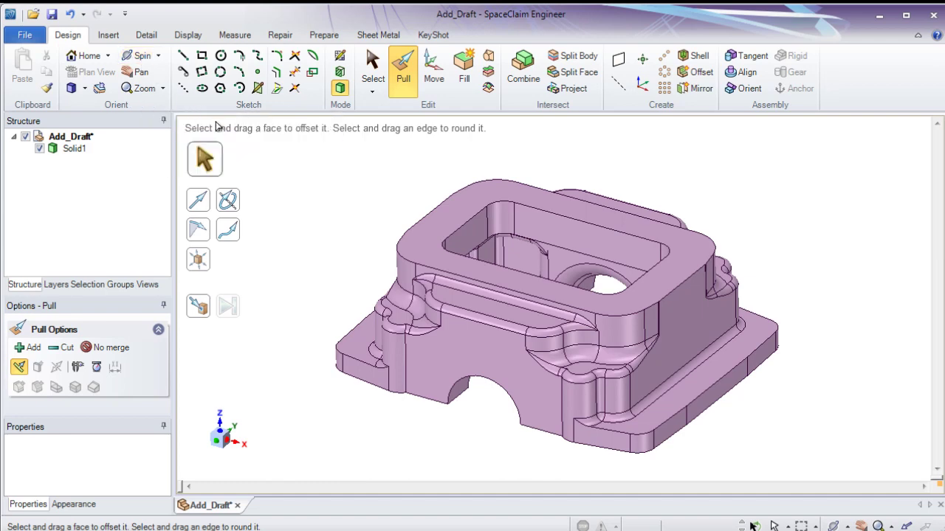
mouse_move(334, 184)
left_mouse_down()
mouse_move(317, 184)
mouse_move(337, 164)
mouse_move(348, 190)
mouse_move(329, 182)
mouse_move(352, 192)
mouse_move(344, 194)
left_mouse_up()
scroll(349, 207, "up", 2)
scroll(357, 232, "up", 2)
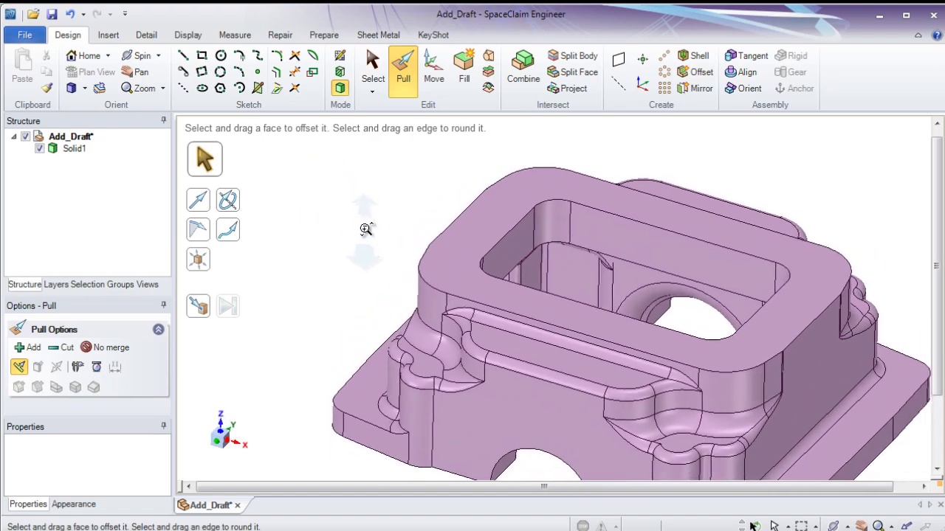
scroll(373, 196, "down", 3)
scroll(372, 211, "up", 3)
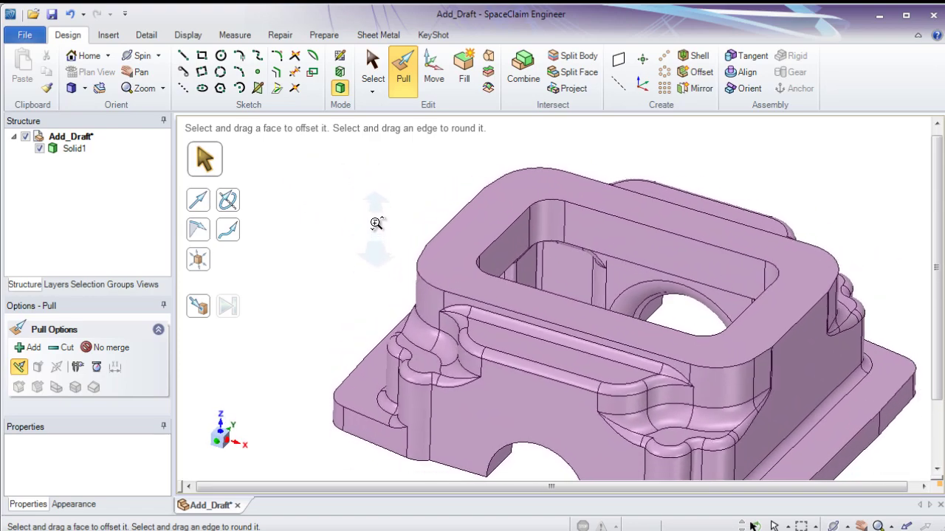
scroll(369, 214, "down", 3)
scroll(378, 219, "up", 1)
middle_click_drag(379, 218, 310, 179)
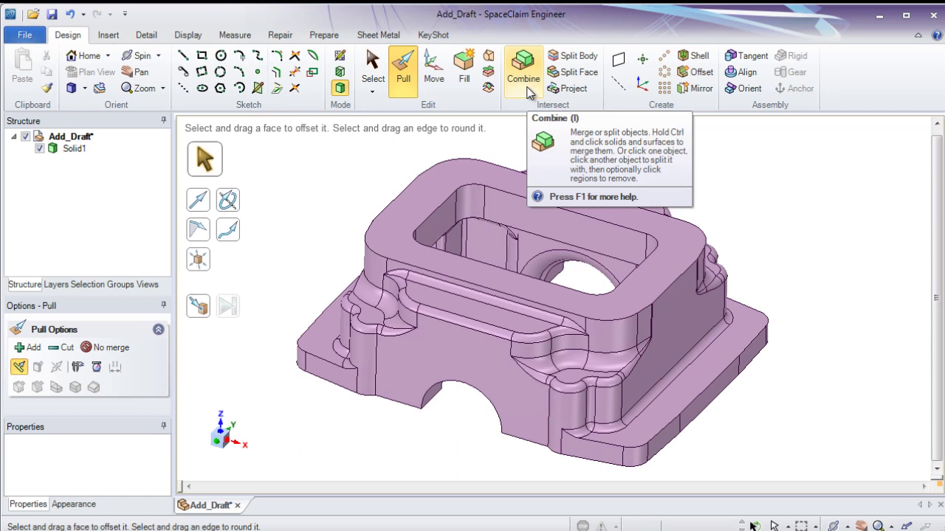
Look over the inserting and detailing tool sets and the colour choices among the display tools
left_click(109, 35)
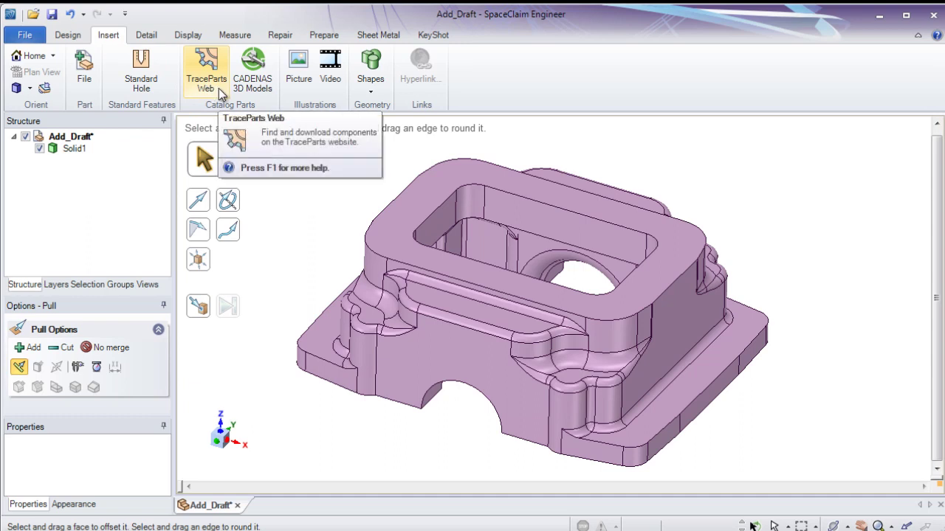
left_click(156, 42)
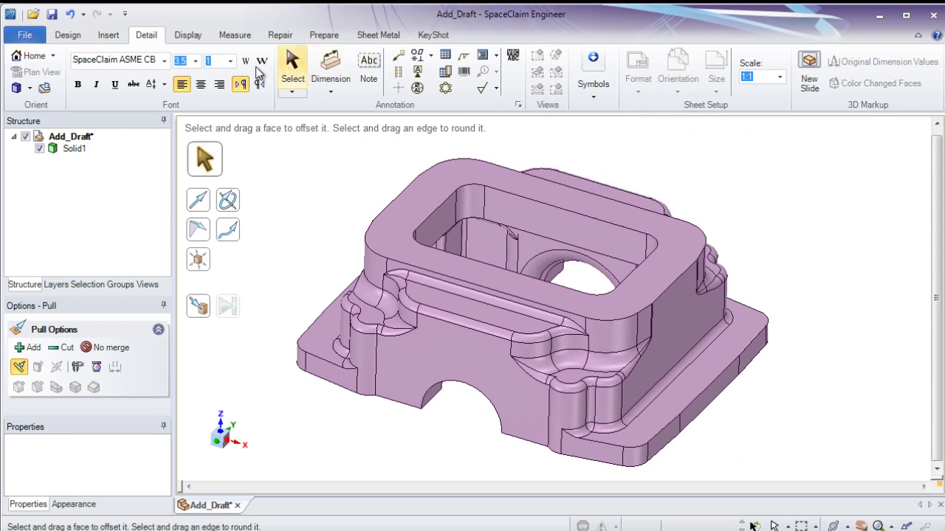
left_click(190, 37)
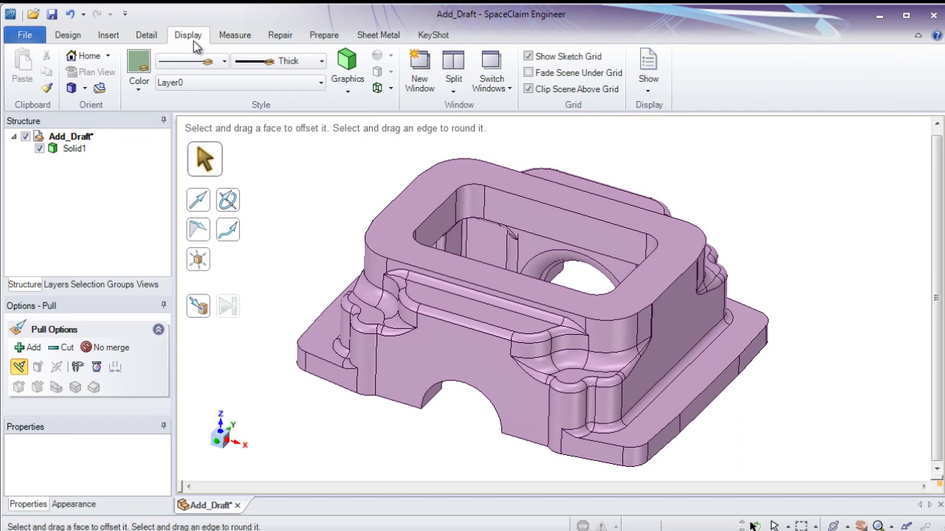
left_click(145, 87)
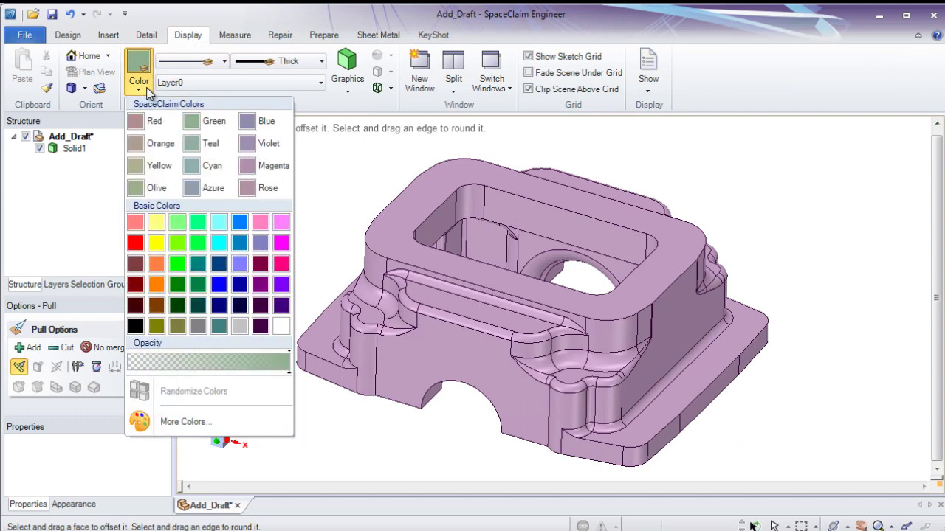
left_click(147, 89)
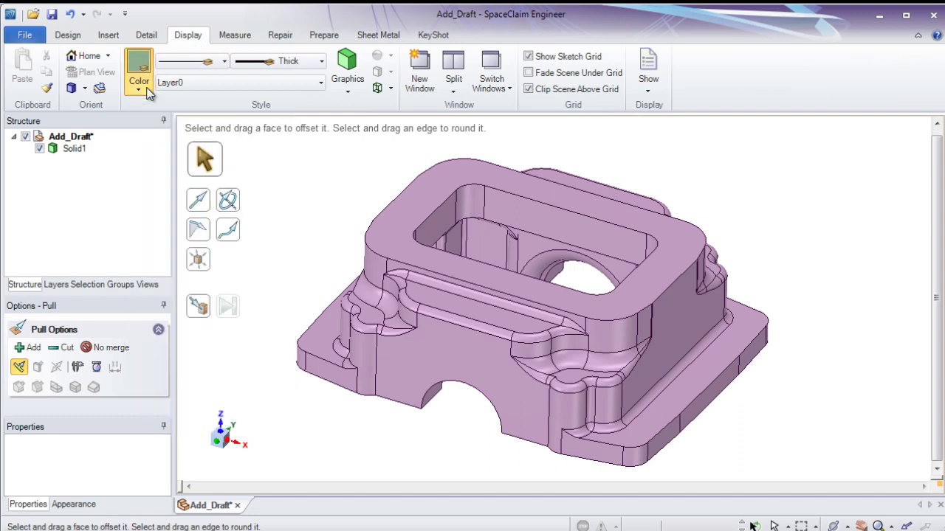
Try the Hidden Line graphics style on the model and return to Shaded
left_click(349, 94)
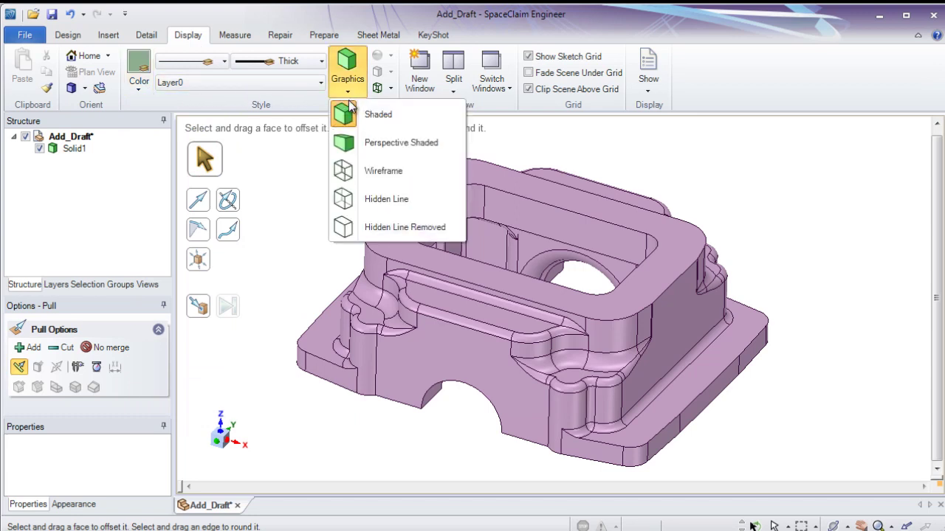
left_click(373, 201)
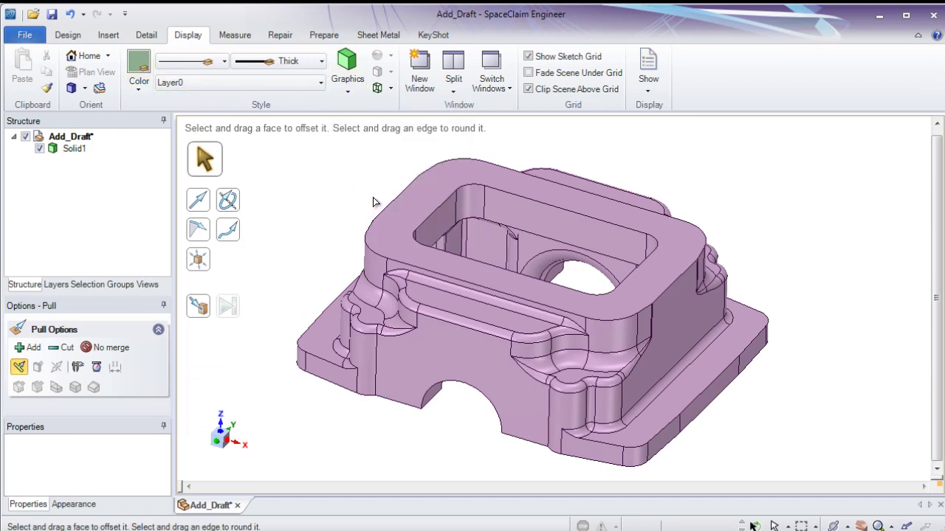
left_click(349, 96)
left_click(355, 112)
Show the World Origin in the design window and hide it again
left_click(648, 92)
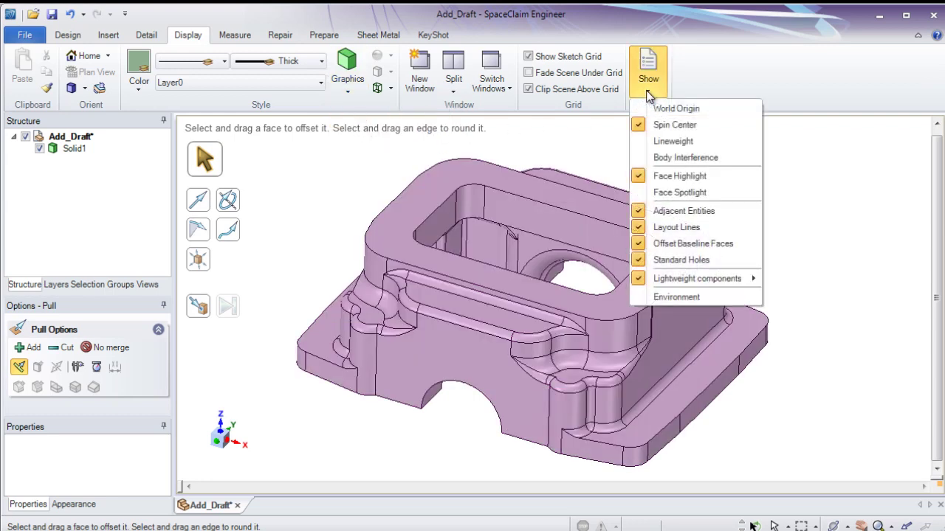
left_click(659, 110)
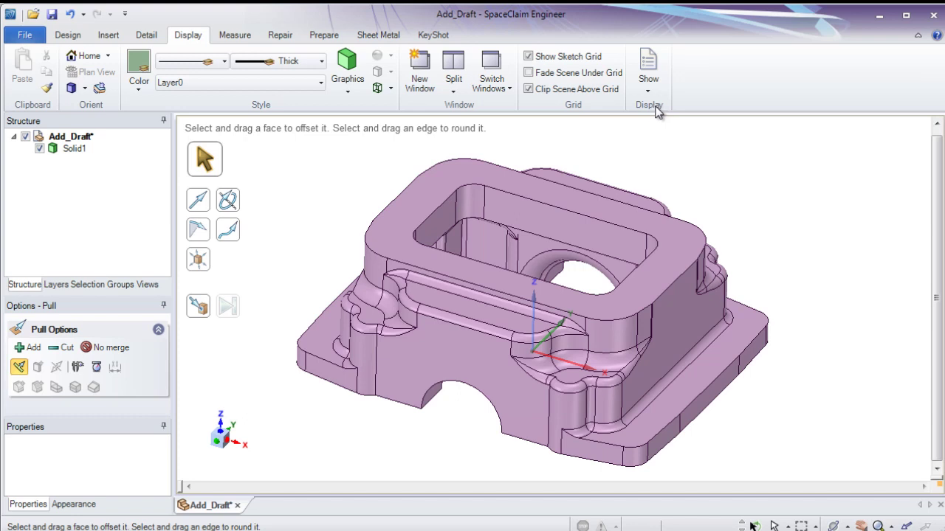
left_click(649, 92)
left_click(659, 111)
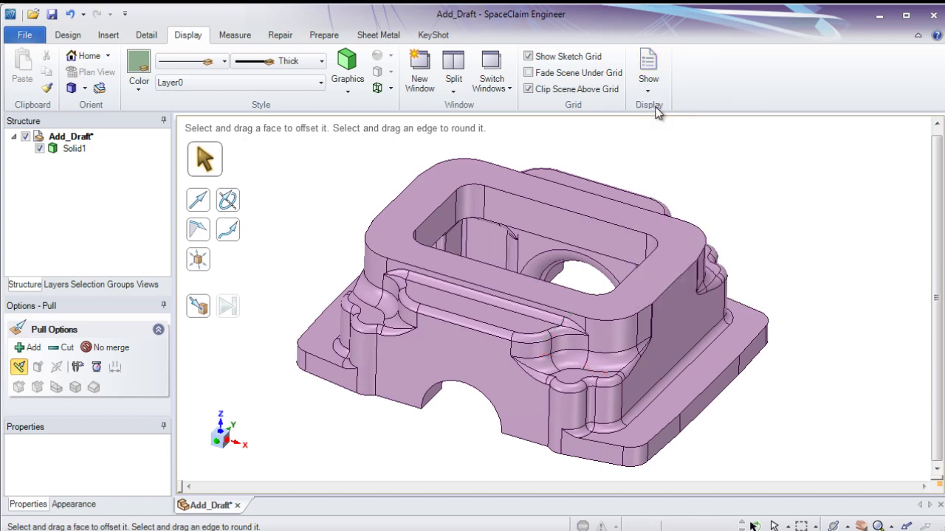
Look over the measuring and repair tool sets
left_click(236, 35)
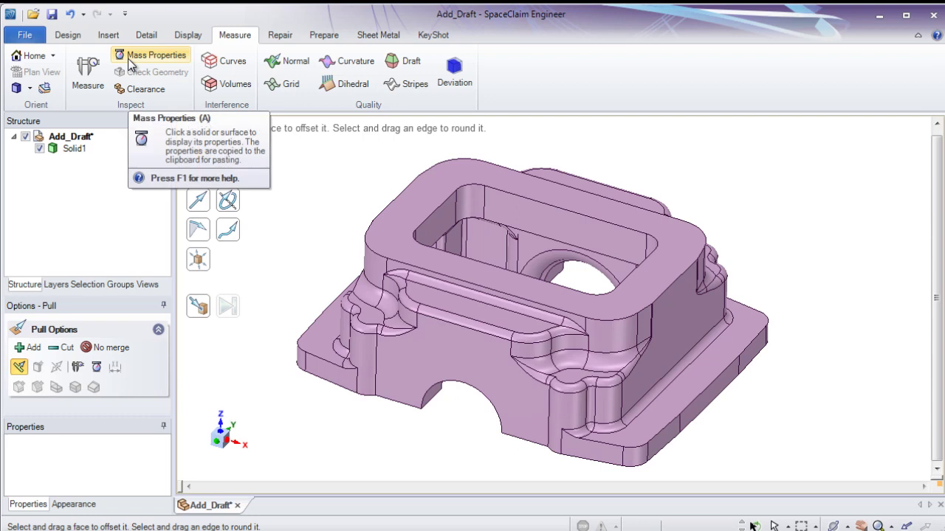
left_click(280, 38)
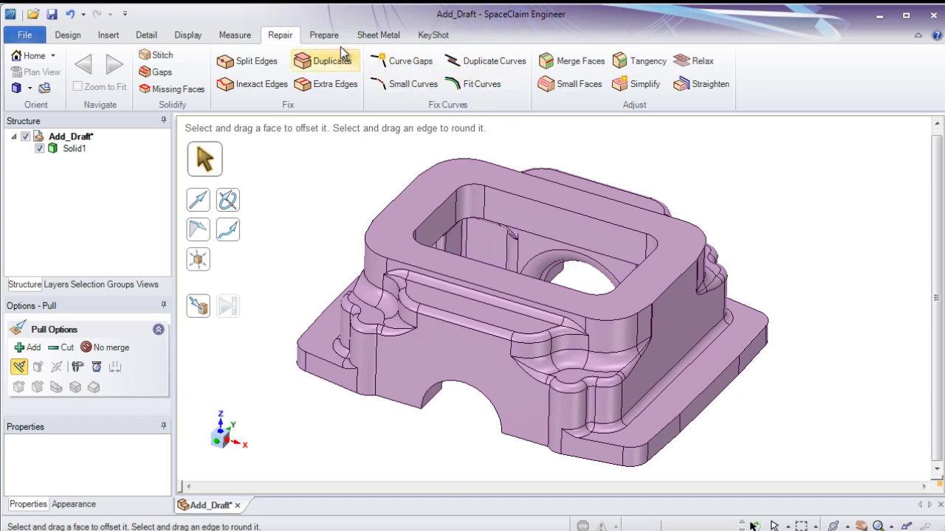
Look over the preparation, sheet metal and KeyShot tool sets, and return to the design tools
left_click(327, 37)
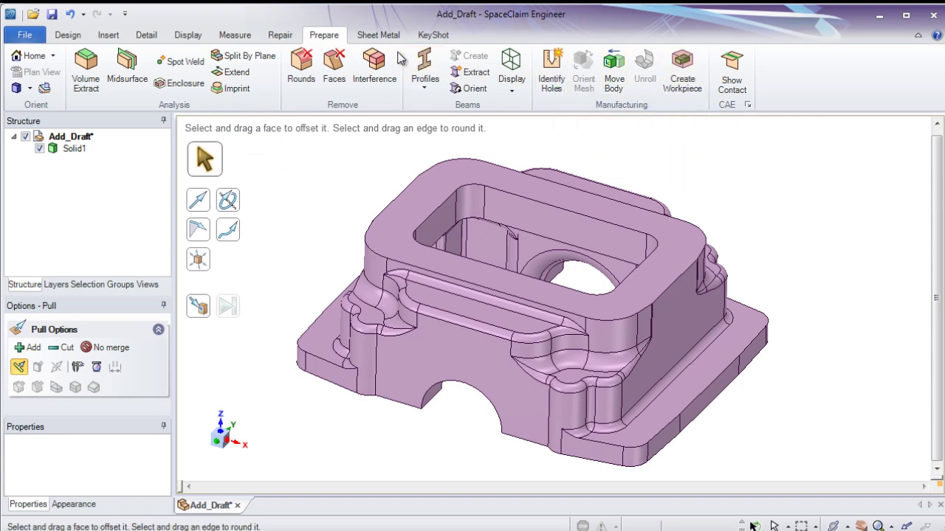
left_click(377, 35)
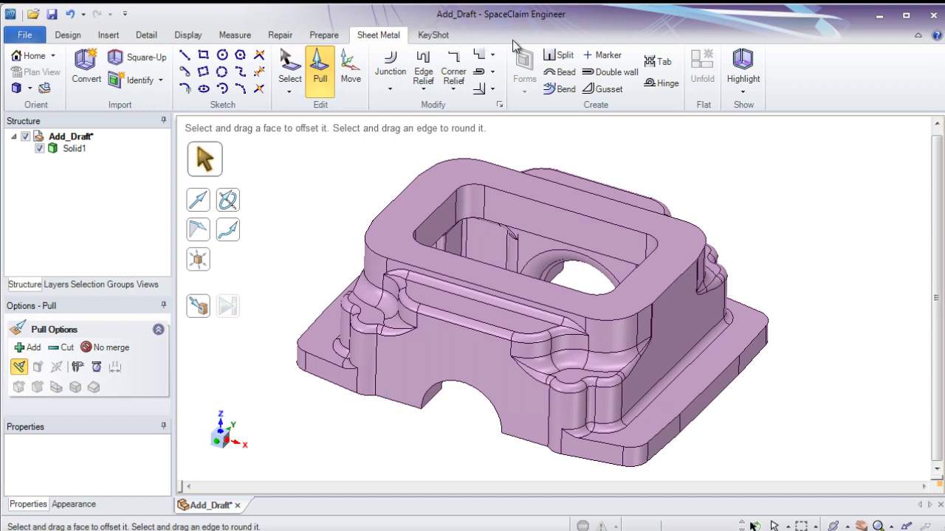
left_click(434, 36)
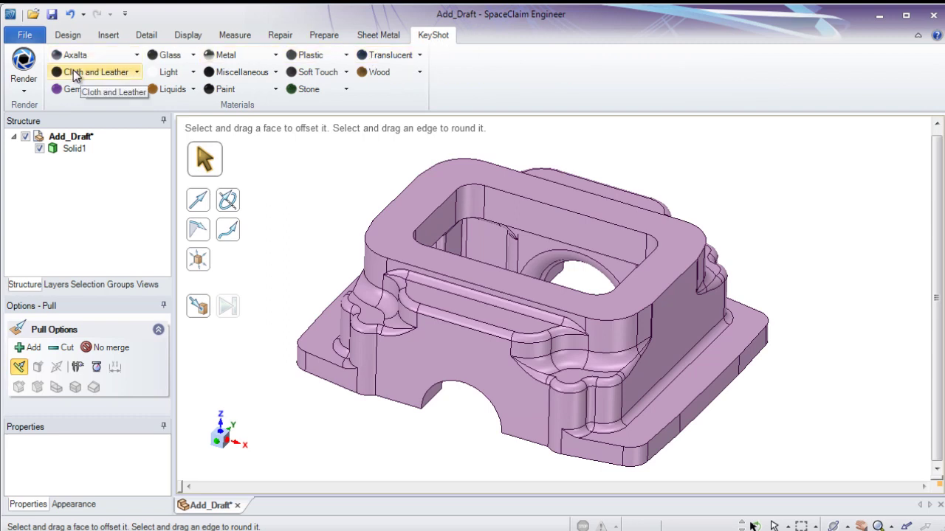
left_click(67, 33)
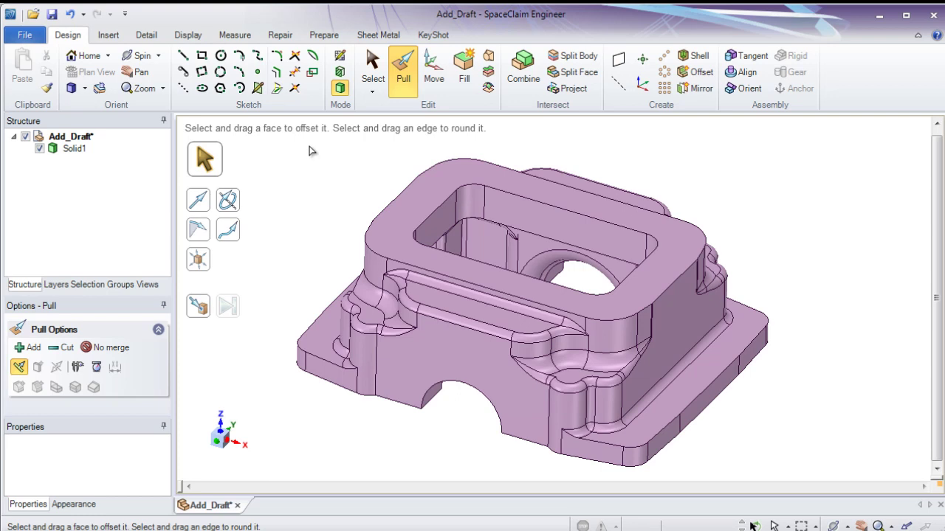
Look over the file commands for creating, saving, sharing and printing documents
left_click(29, 37)
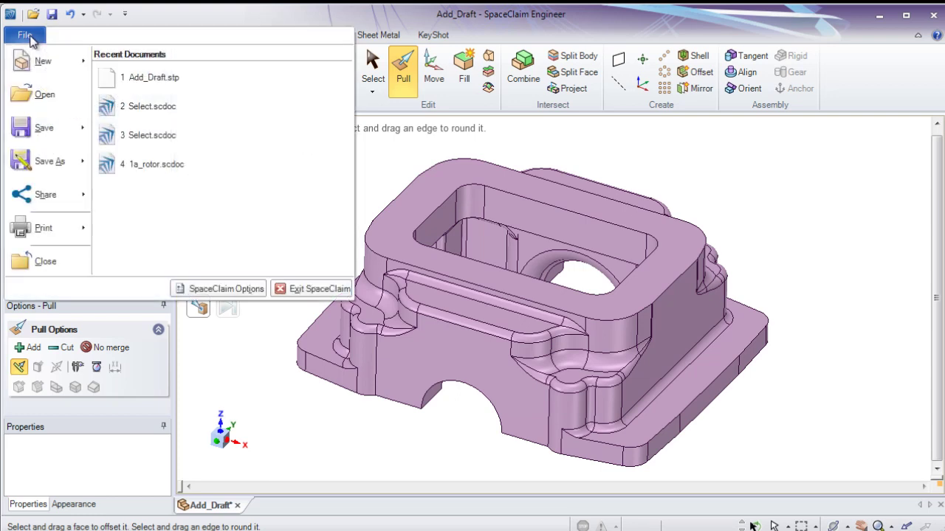
mouse_move(43, 62)
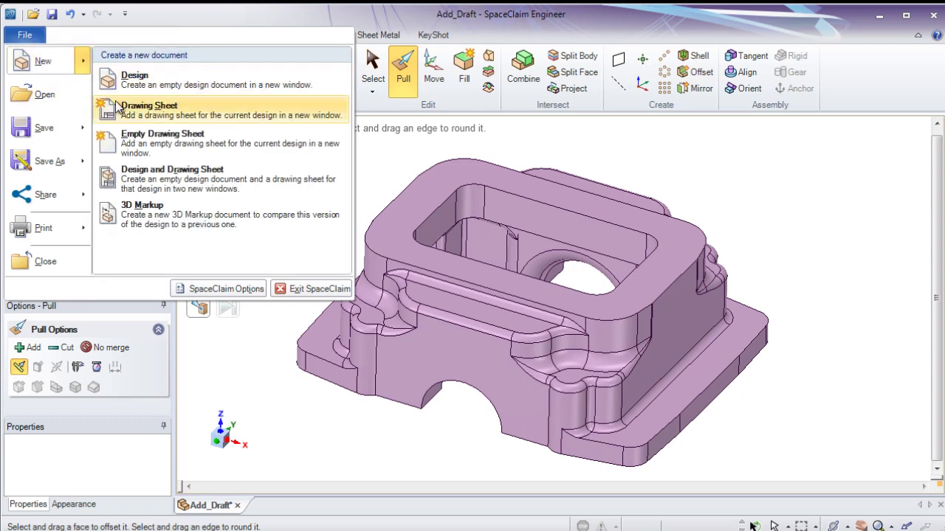
mouse_move(65, 128)
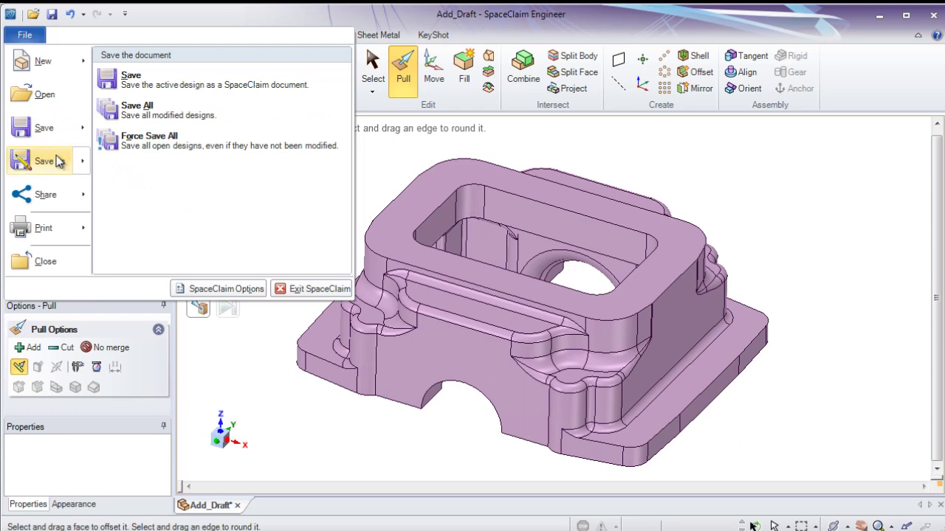
mouse_move(54, 198)
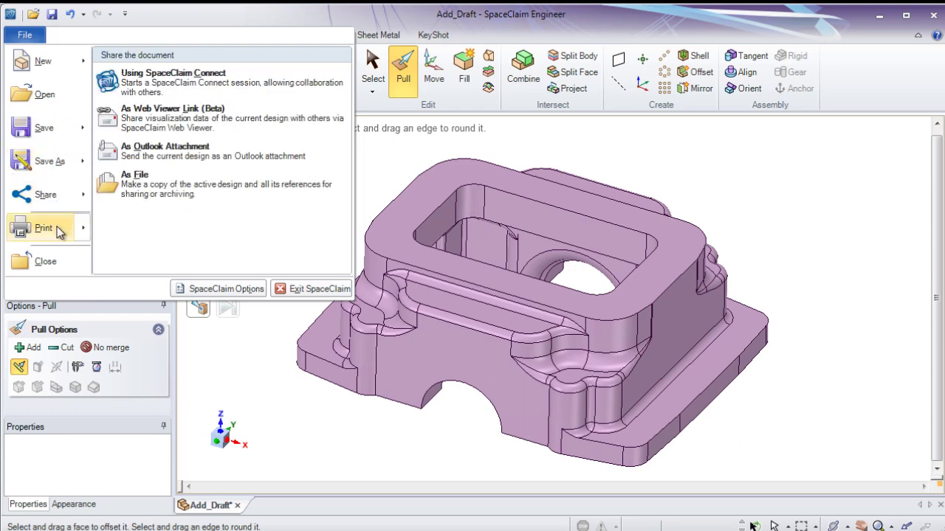
mouse_move(59, 232)
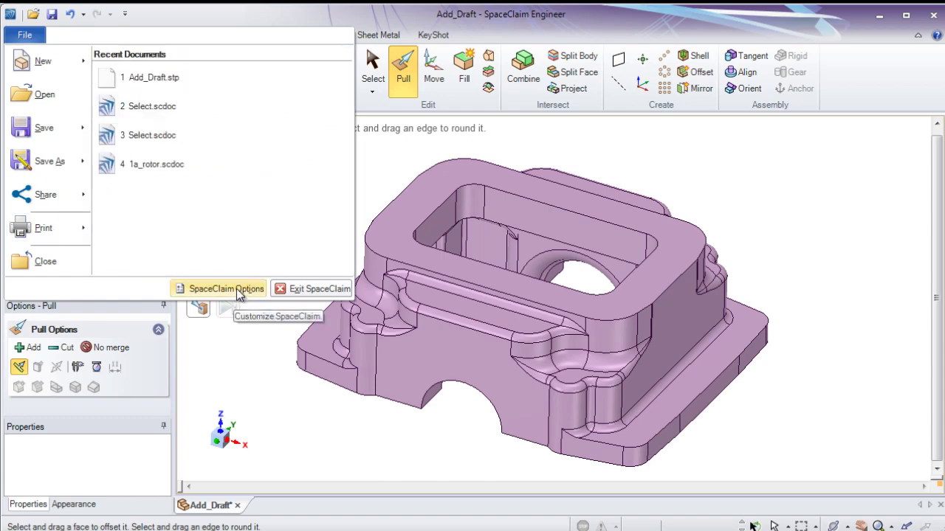
Review the available unit types in the SpaceClaim options and show the units settings for All New Documents
left_click(238, 293)
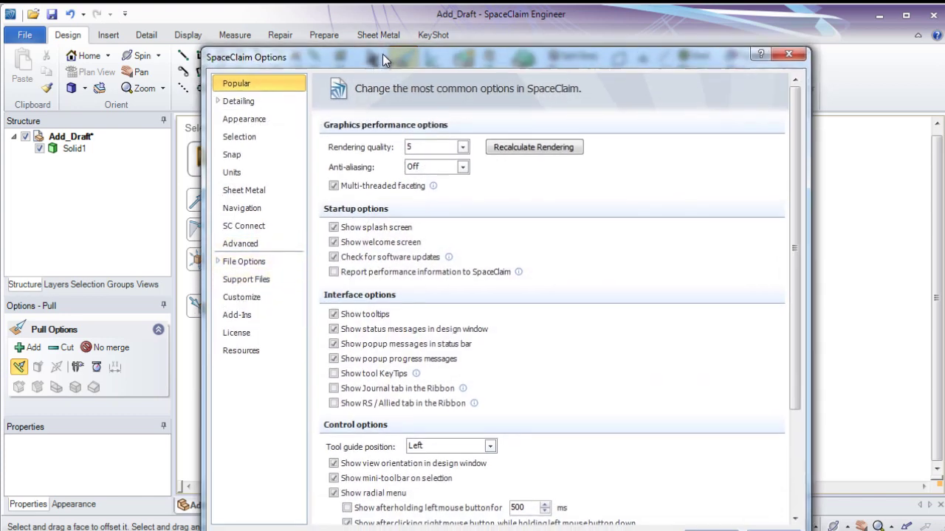
left_click_drag(383, 59, 387, 31)
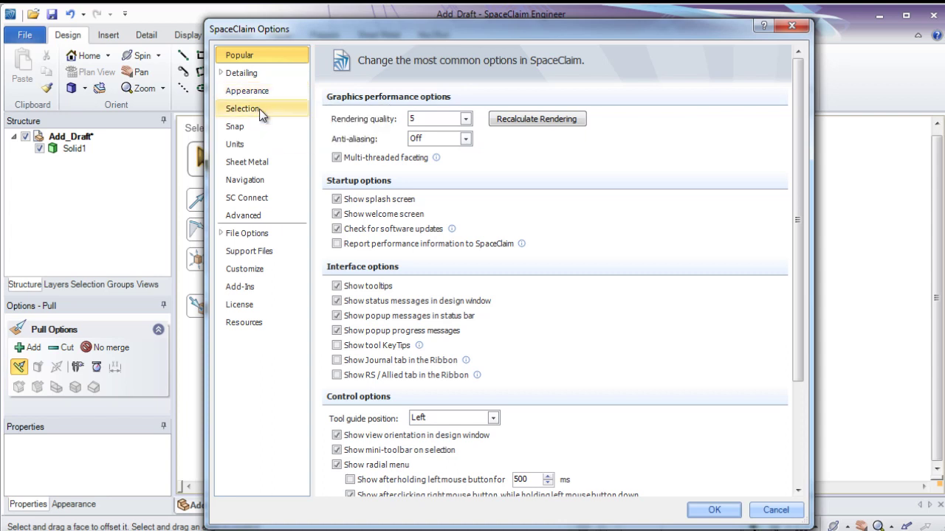
left_click(251, 143)
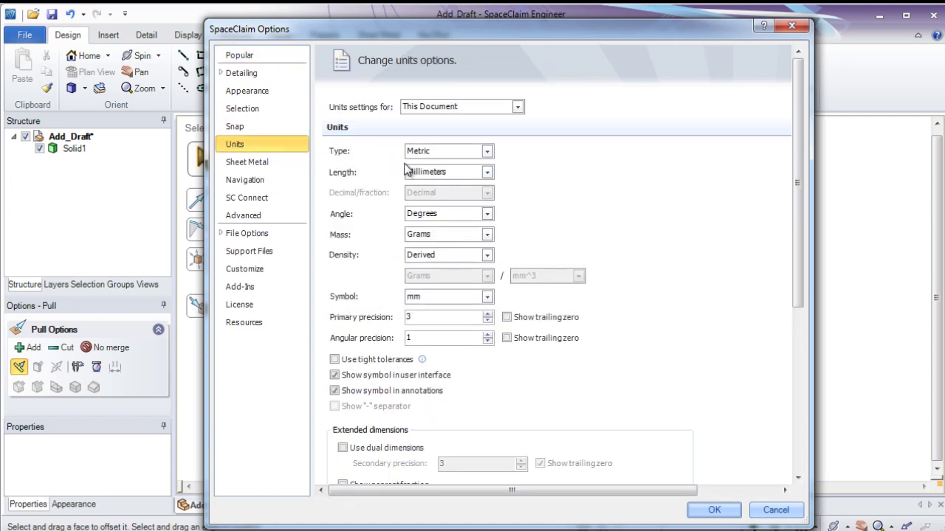
left_click(487, 152)
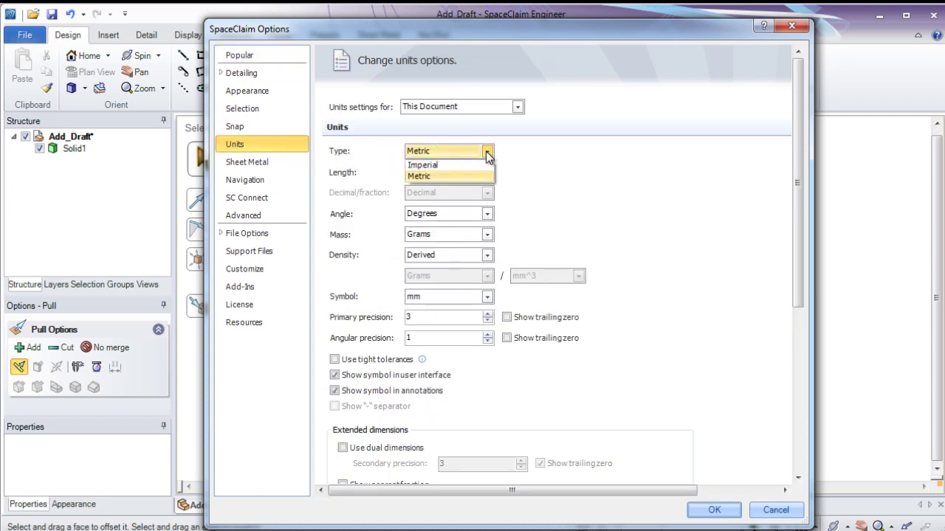
left_click(487, 153)
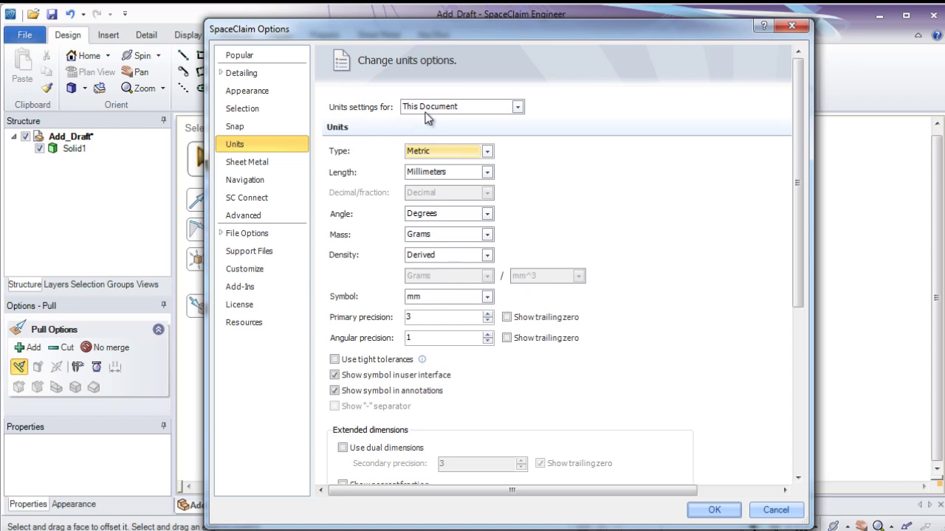
left_click(518, 109)
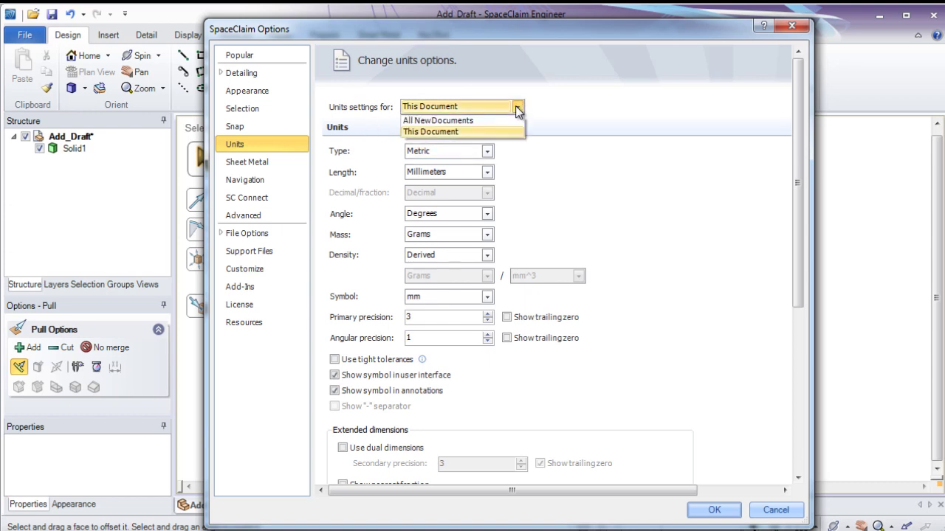
left_click(433, 122)
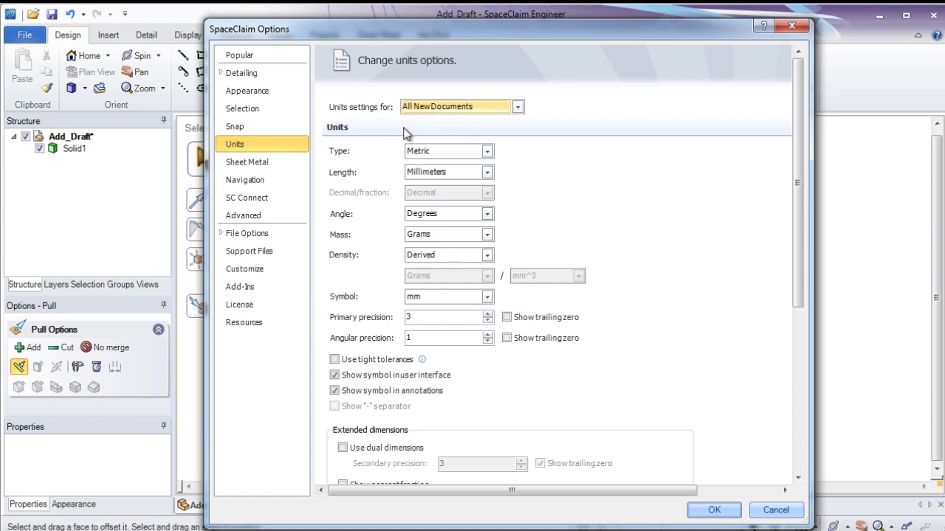
Examine the navigation options and the available mouse and key combinations for Spin, Pan and Zoom
left_click(272, 183)
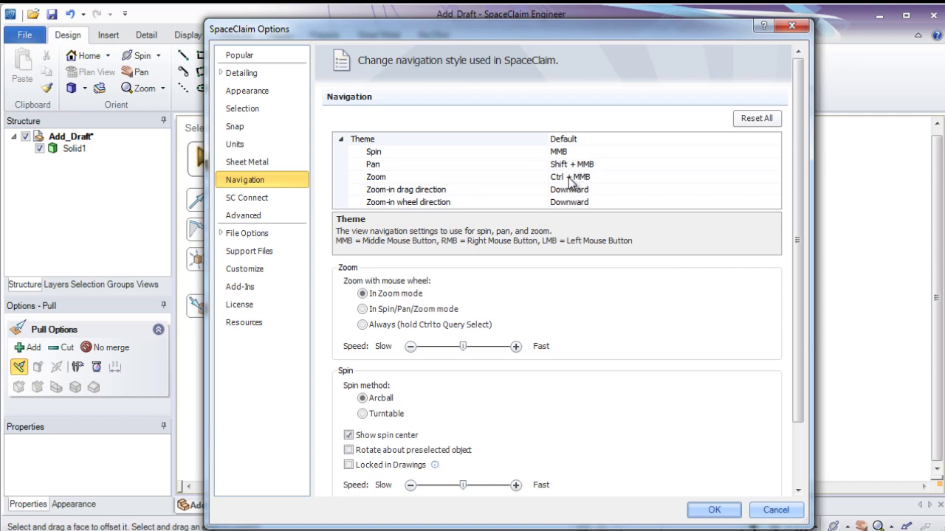
left_click(773, 152)
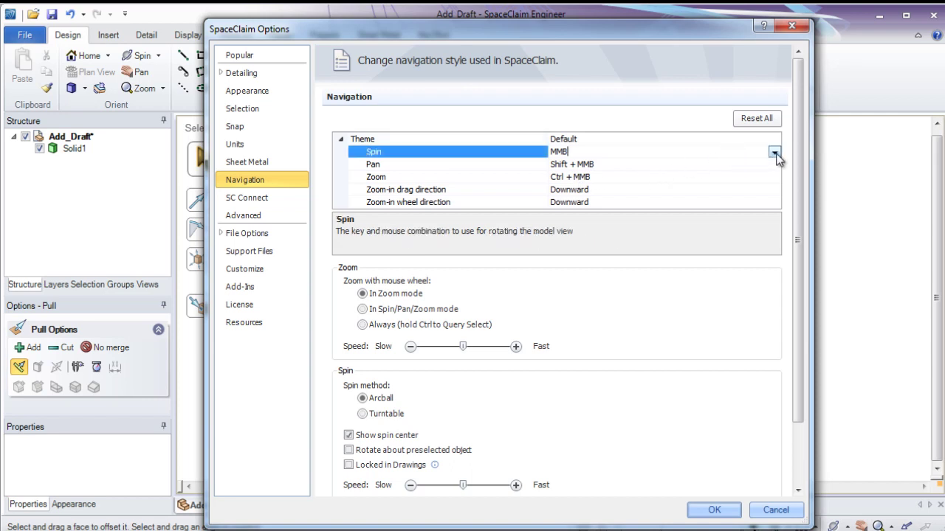
left_click(775, 152)
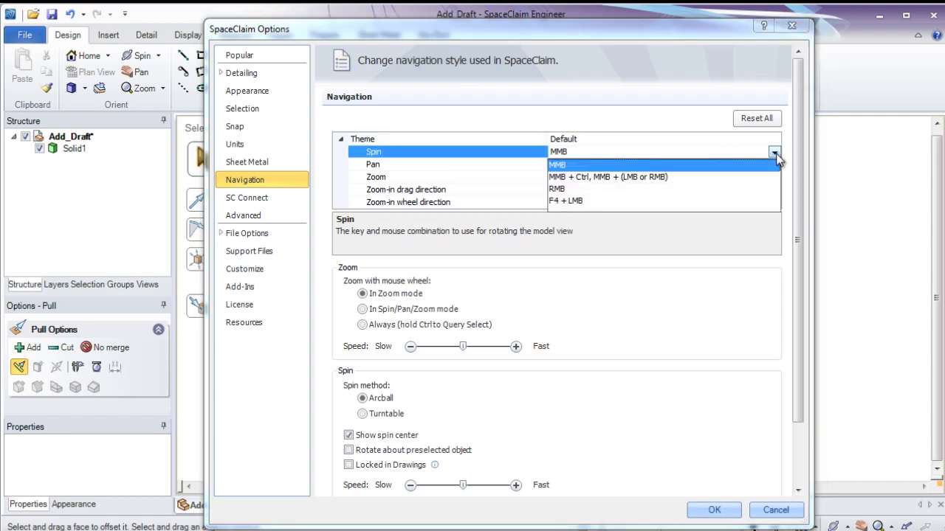
left_click(774, 152)
left_click(774, 164)
left_click(774, 165)
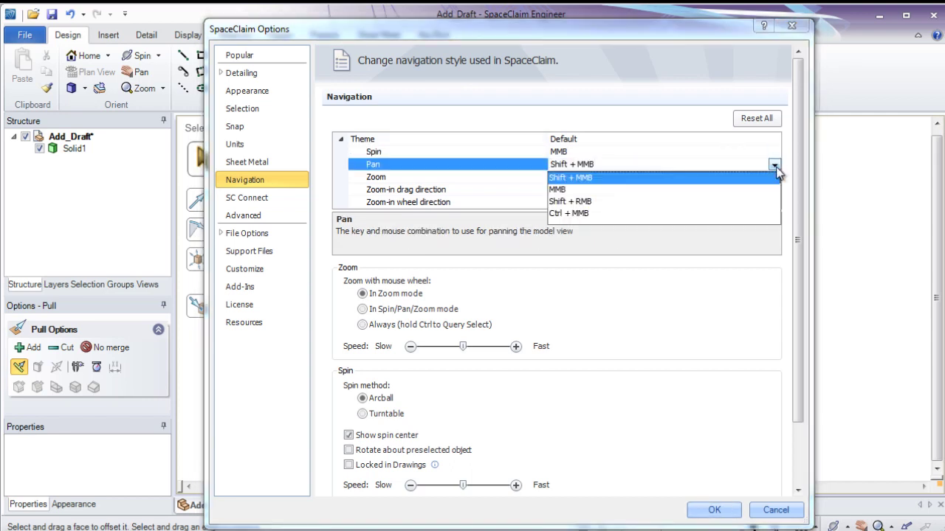
left_click(776, 167)
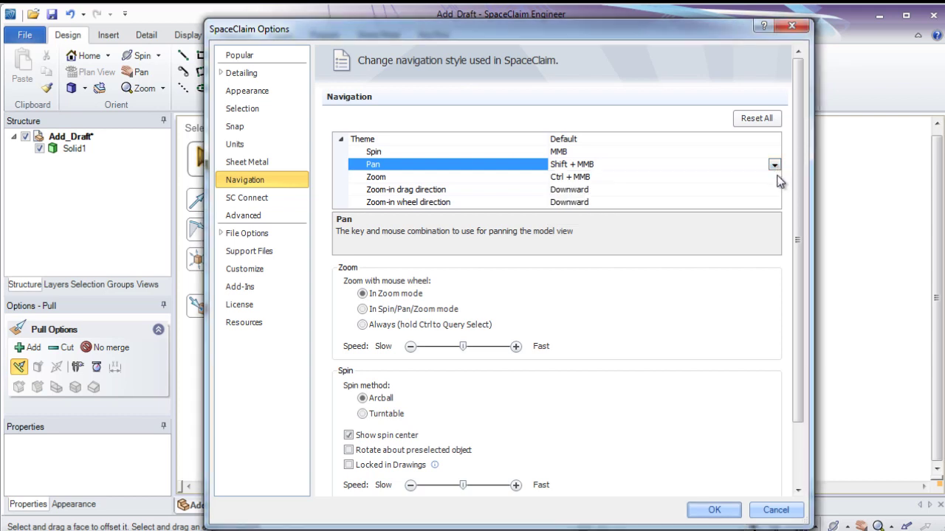
left_click(776, 177)
left_click(773, 177)
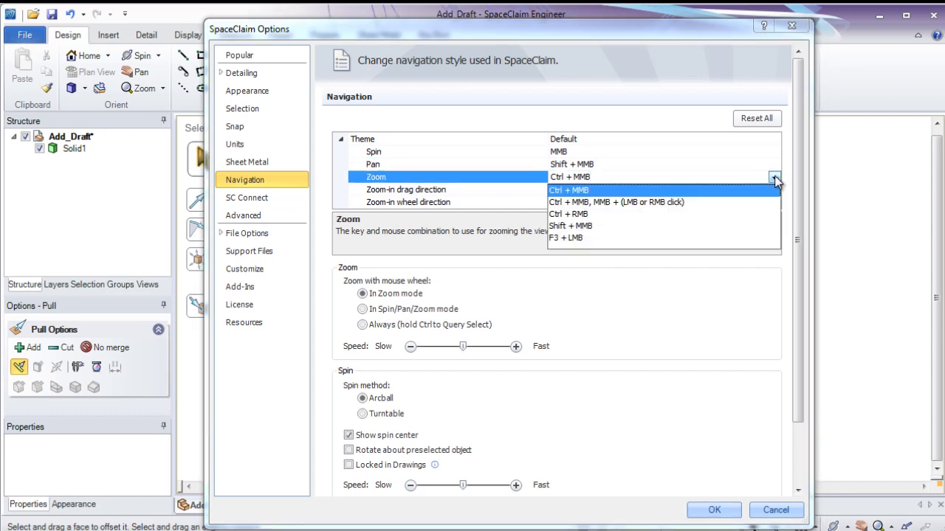
left_click(774, 178)
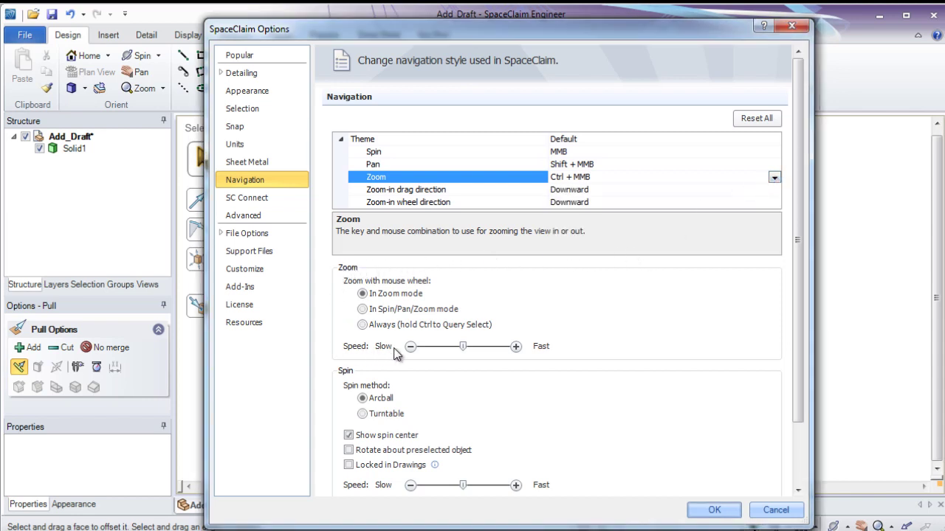
Try the Always setting for zooming with the mouse wheel, return to In Zoom mode and accept the options
left_click(363, 326)
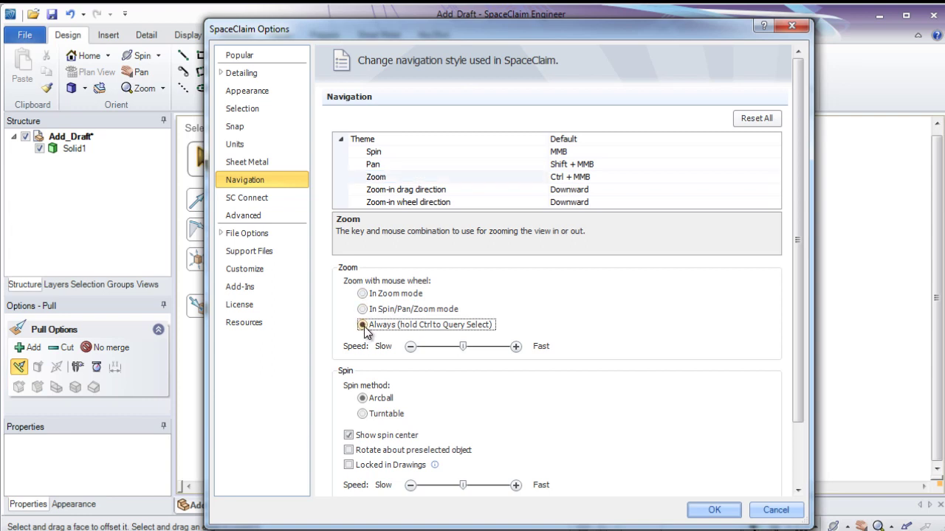
left_click(369, 296)
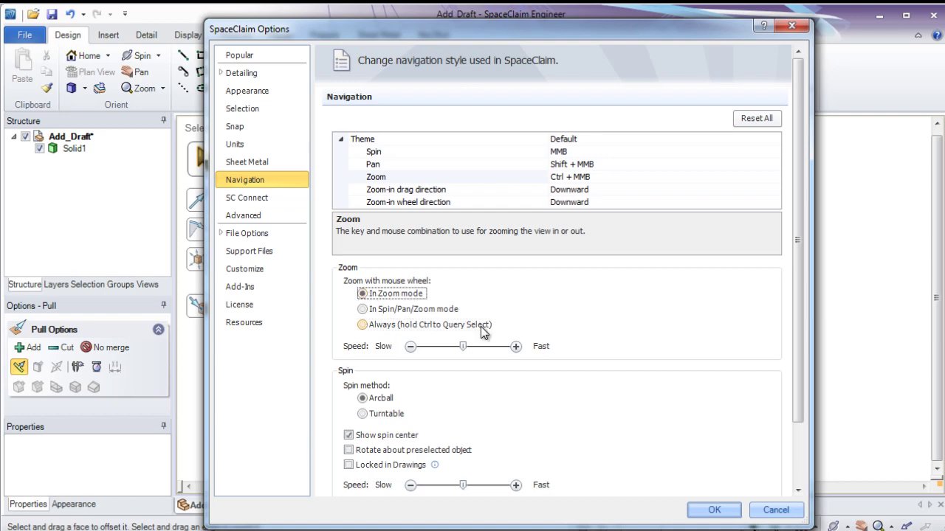
left_click(714, 510)
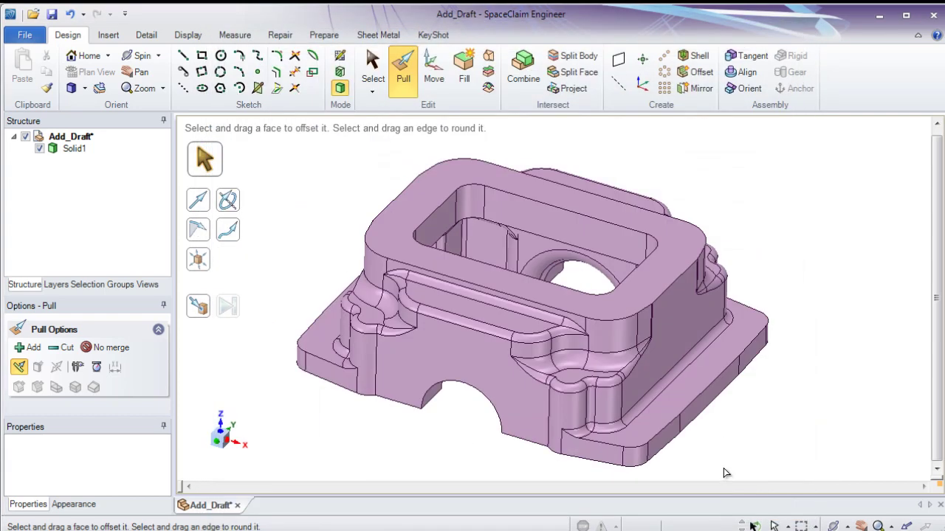
Select the flat front face around the arched cutout, then Solid1 in the structure tree, clearing the selection each time
left_click(540, 441)
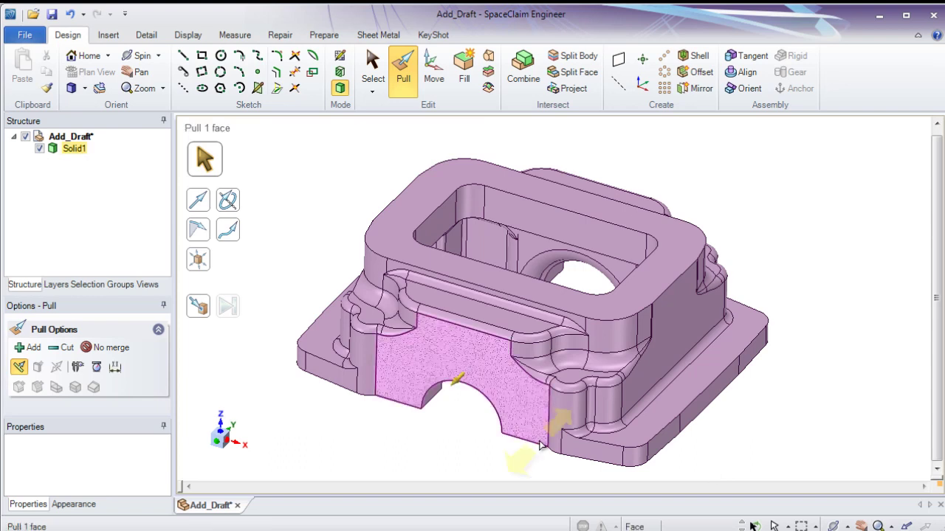
left_click(261, 314)
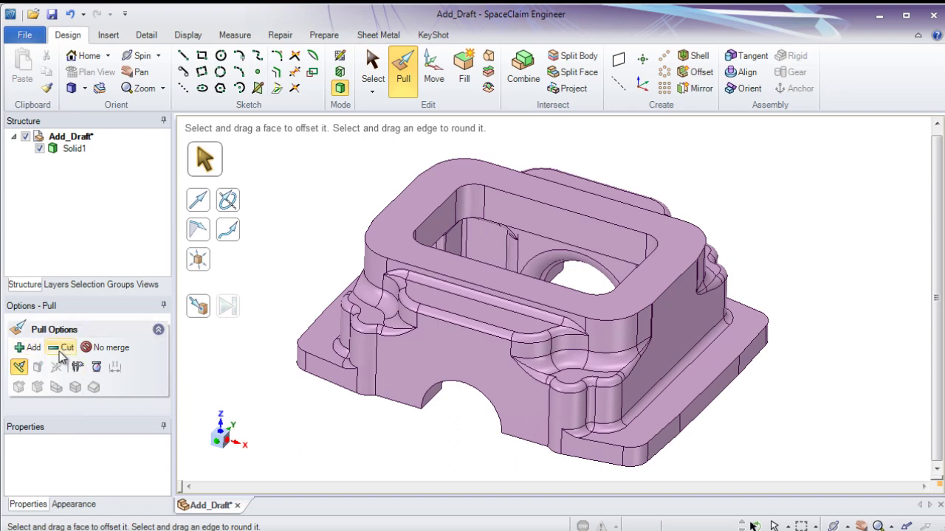
left_click(72, 148)
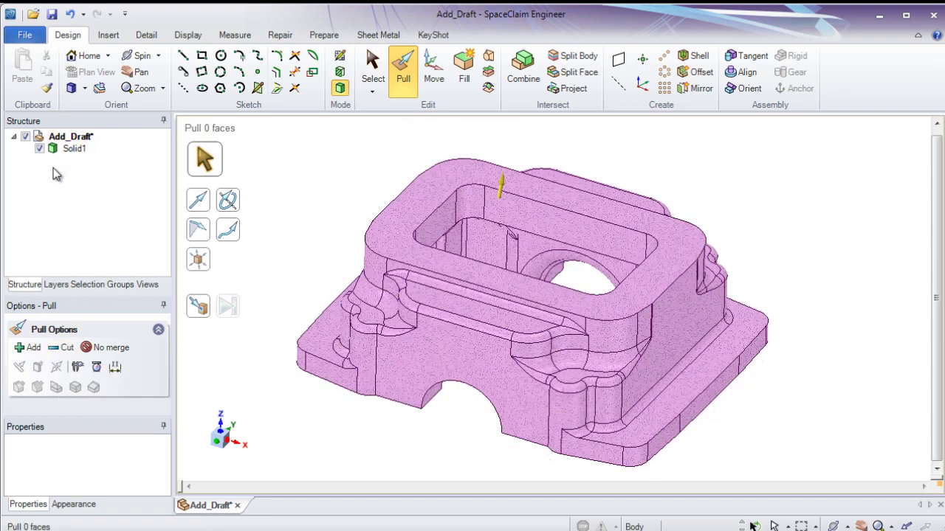
left_click(57, 174)
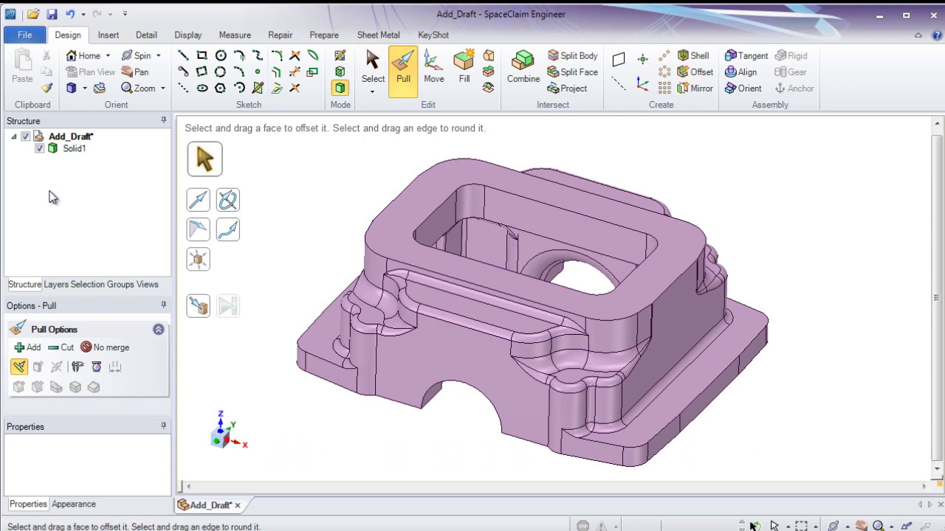
Dock the Structure panel along the right side of the window and auto-hide the Options and Properties panels
left_click(99, 146)
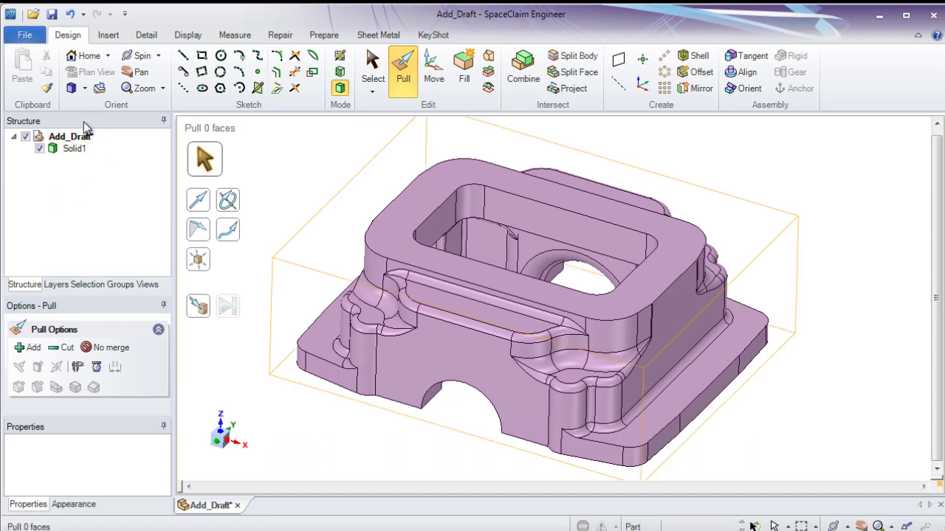
left_click_drag(82, 121, 912, 270)
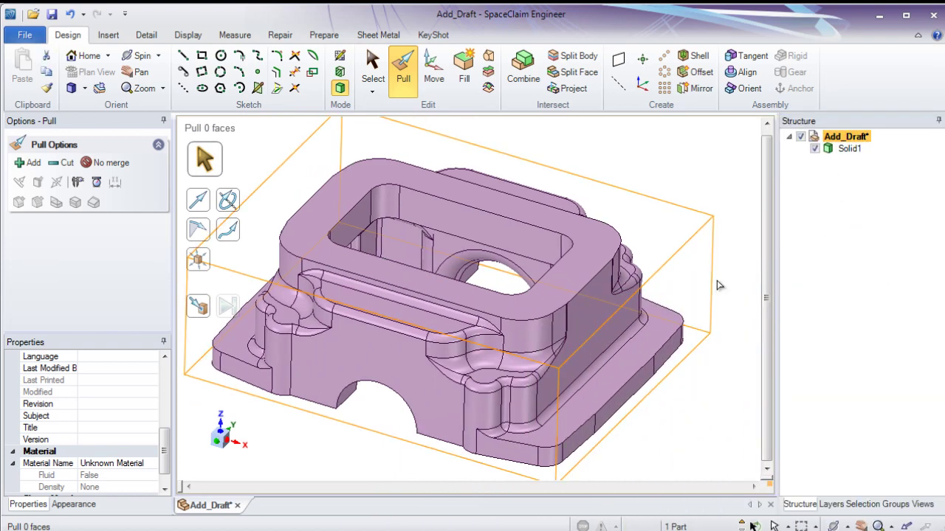
left_click(164, 121)
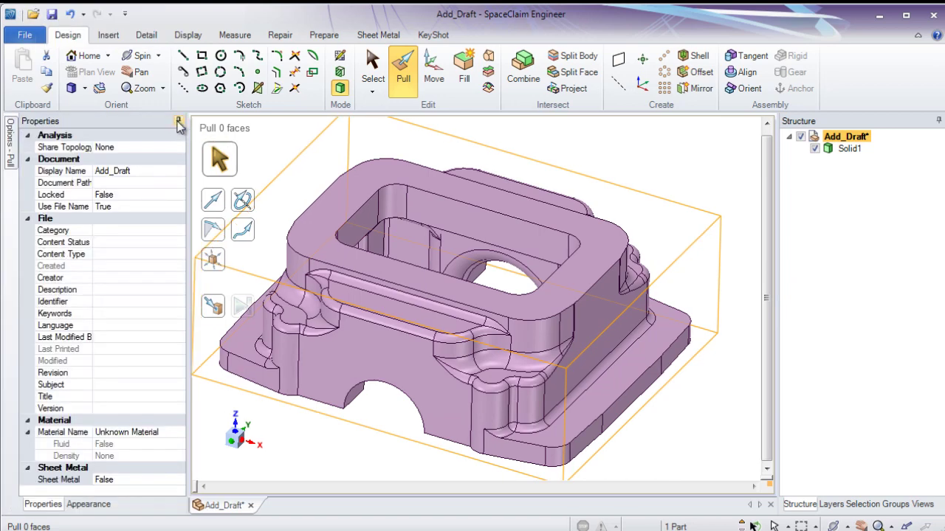
left_click(175, 122)
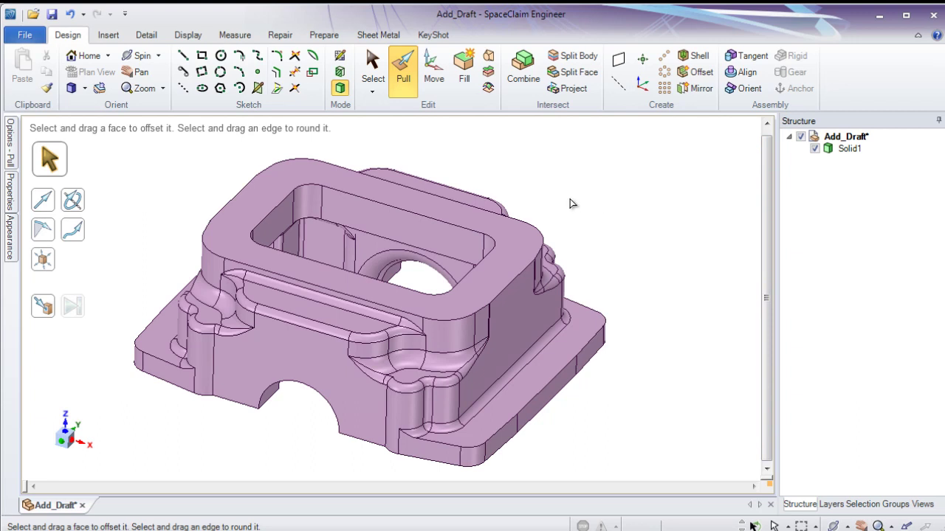
Reset all user settings in the advanced SpaceClaim options and acknowledge the restart notice
left_click(25, 35)
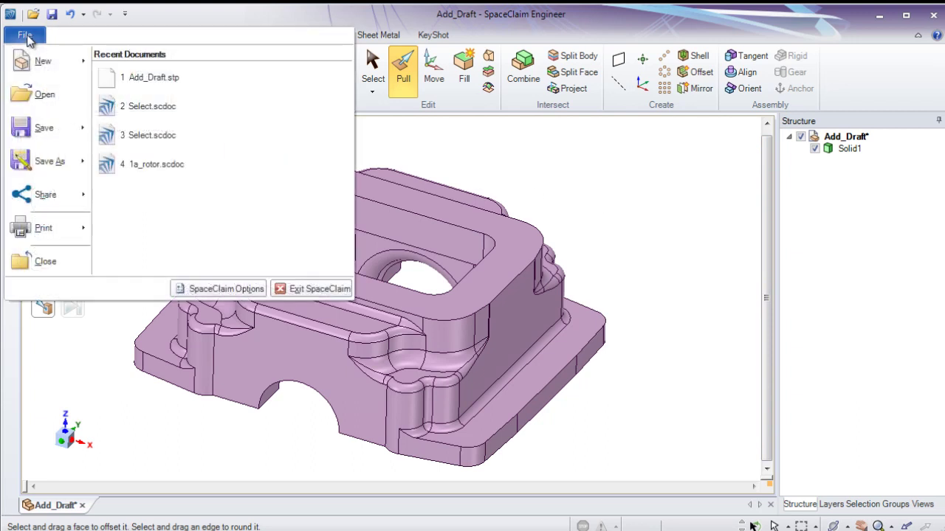
left_click(221, 288)
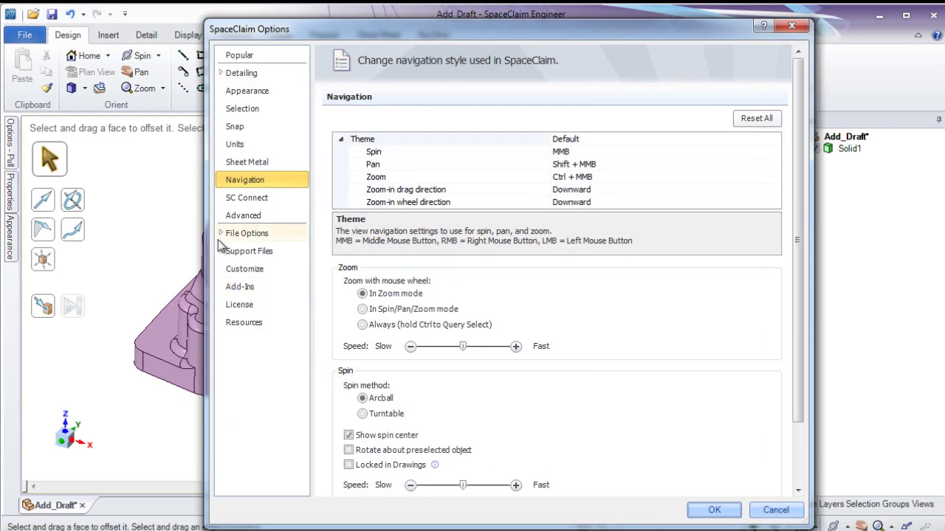
left_click(252, 217)
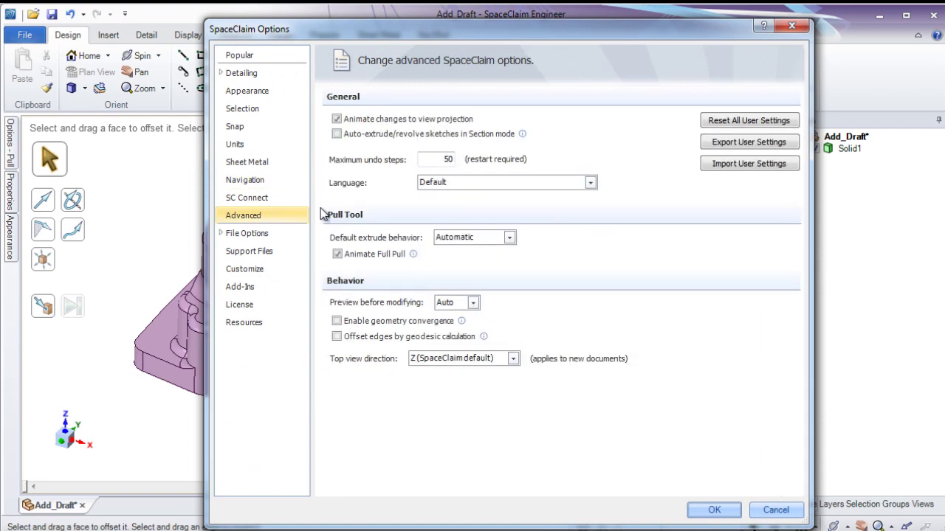
left_click(742, 123)
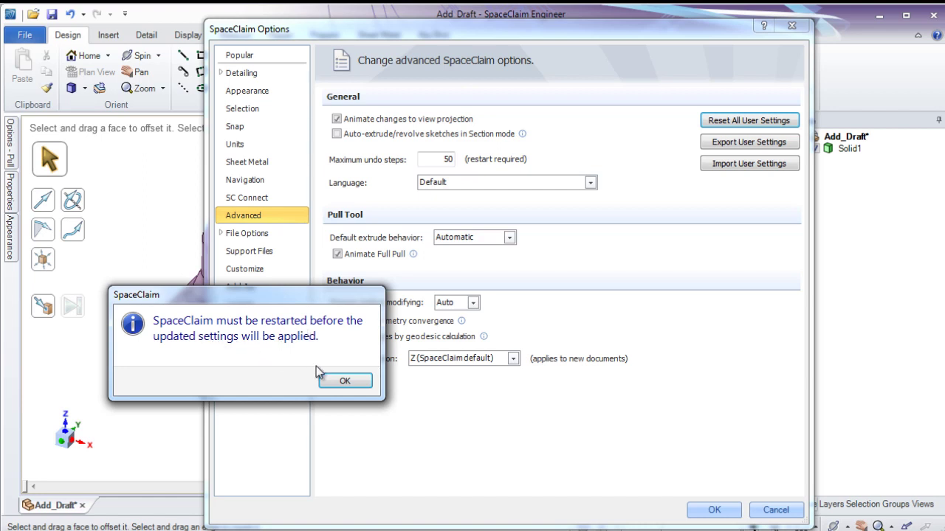
left_click(346, 382)
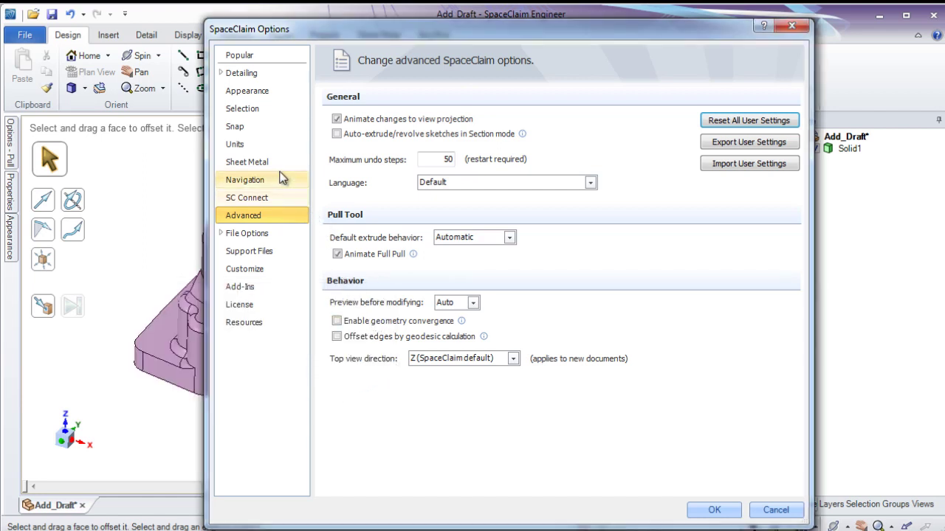
Reset the docking layout of the panels in the appearance options and accept the options
left_click(262, 91)
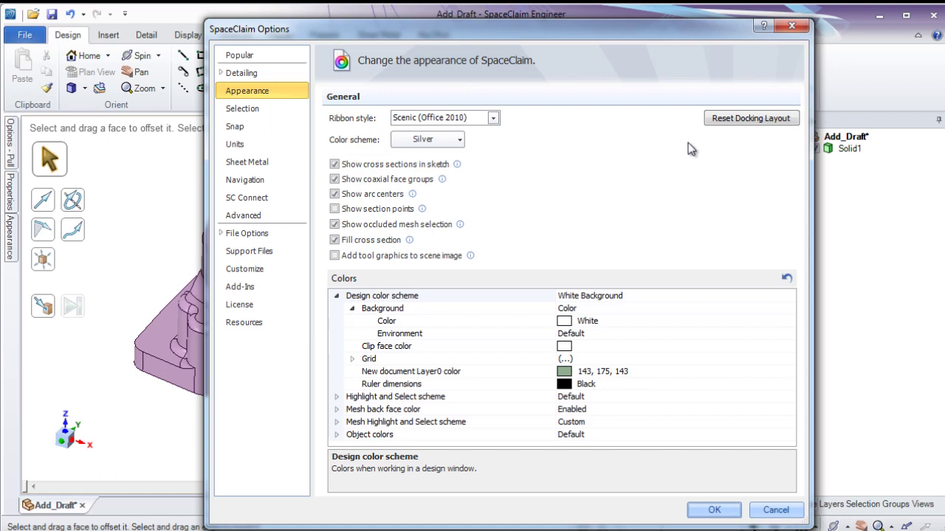
left_click(734, 120)
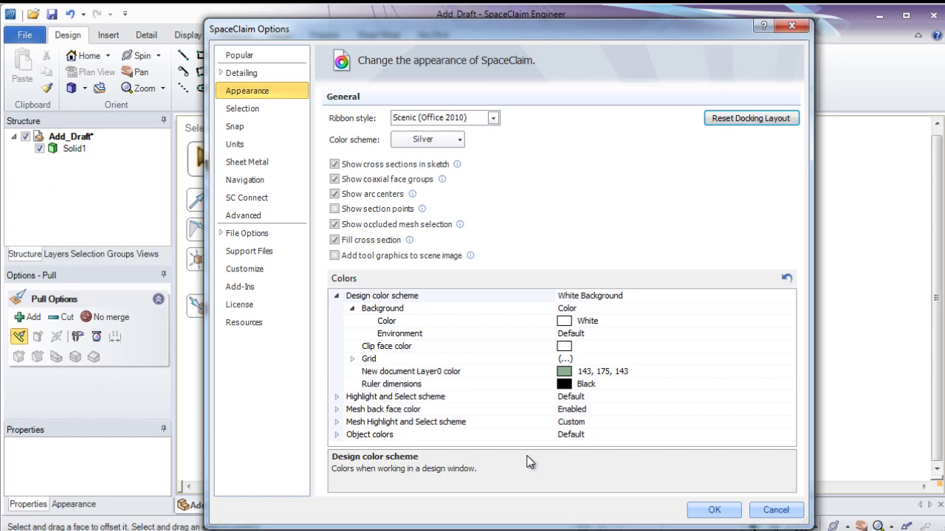
left_click(710, 510)
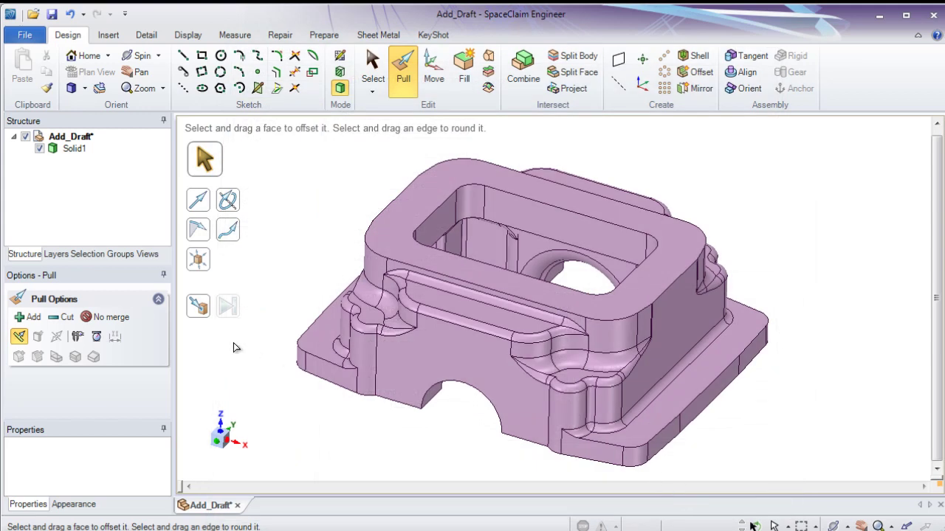